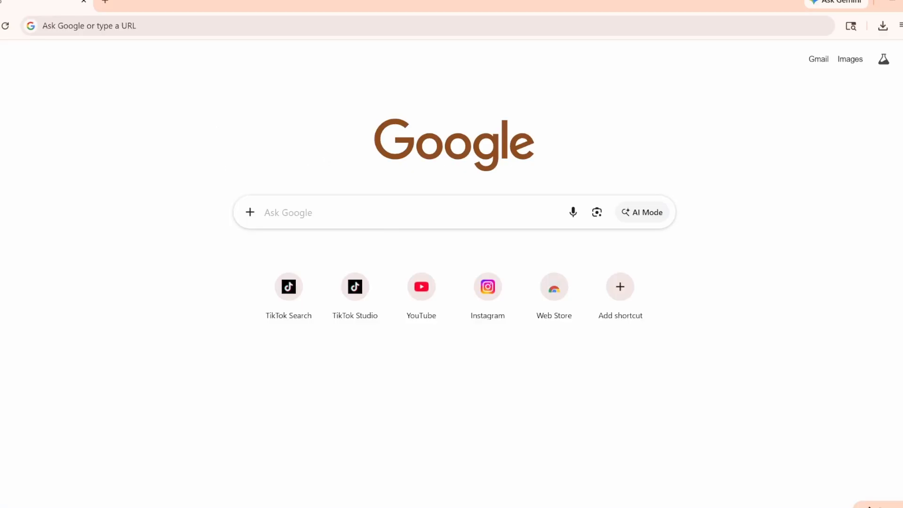
- Search the web for shotcut and download its Windows 10/11 Intel or AMD installer from the official site
click(264, 213)
text(shotcut)
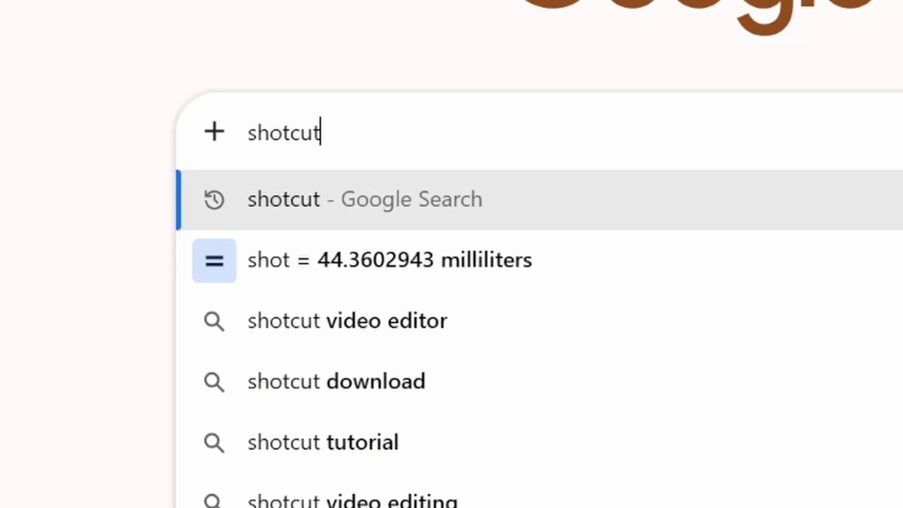
key(Return)
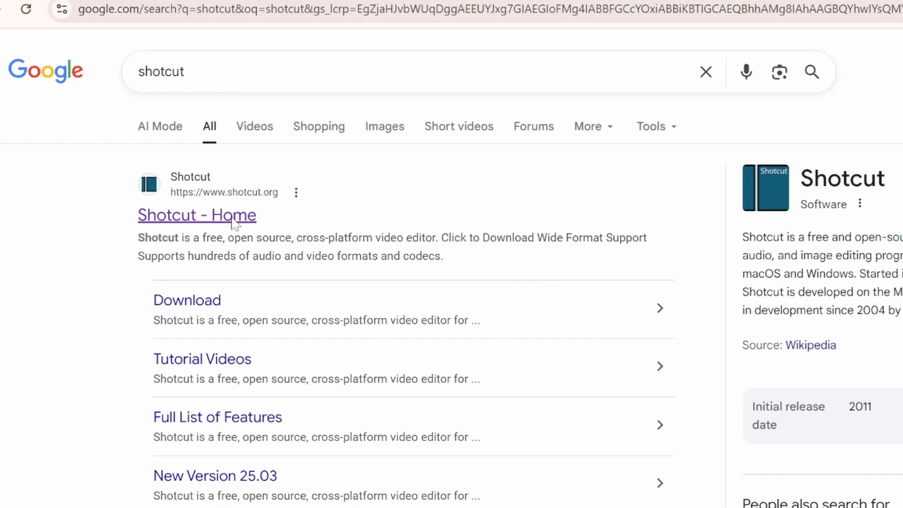
click(193, 230)
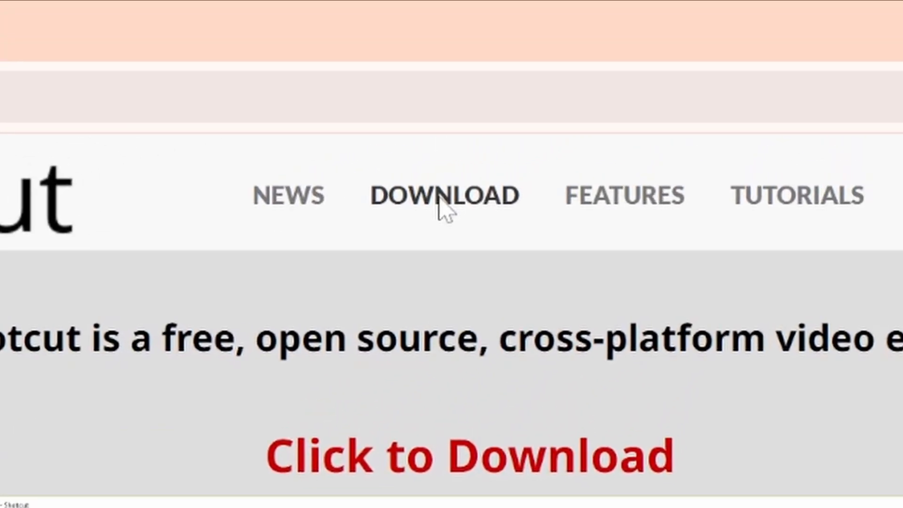
click(636, 68)
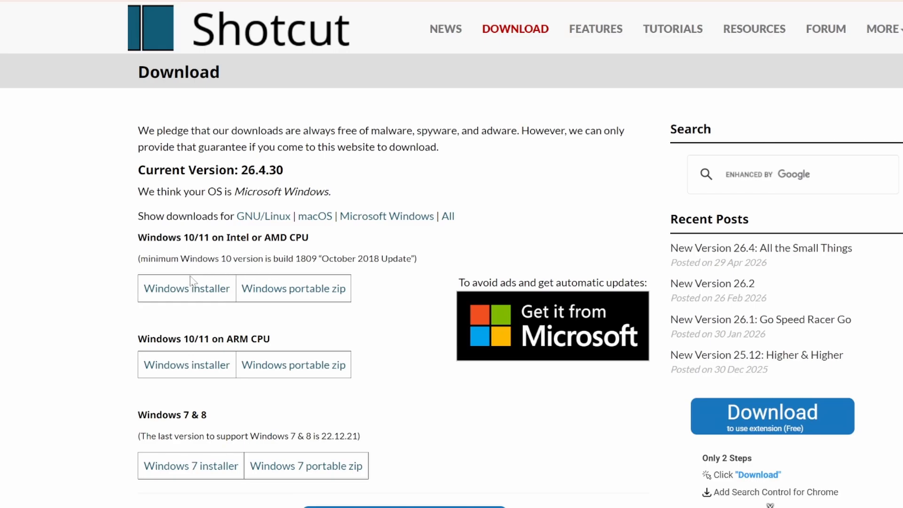
click(177, 292)
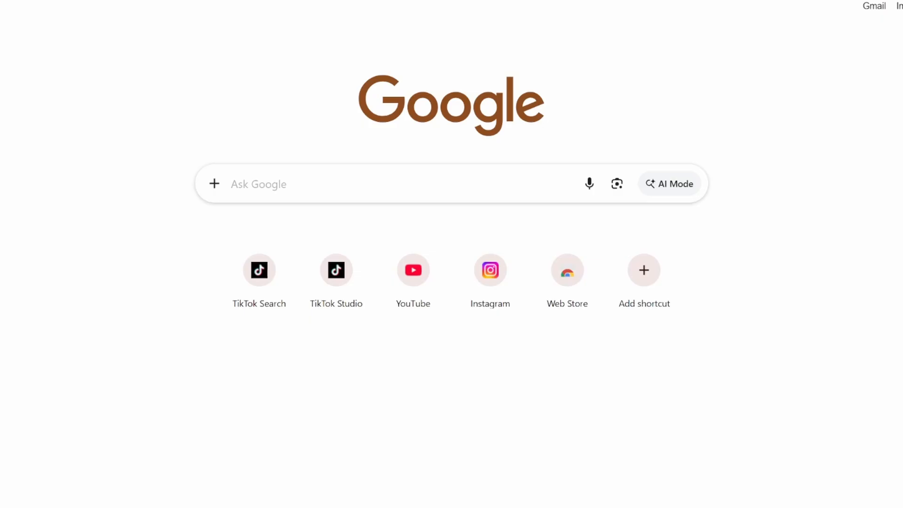
- Search the web for krita and download the Krita 5.3.1 Windows installer from the official site
click(232, 184)
text(krita)
key(Return)
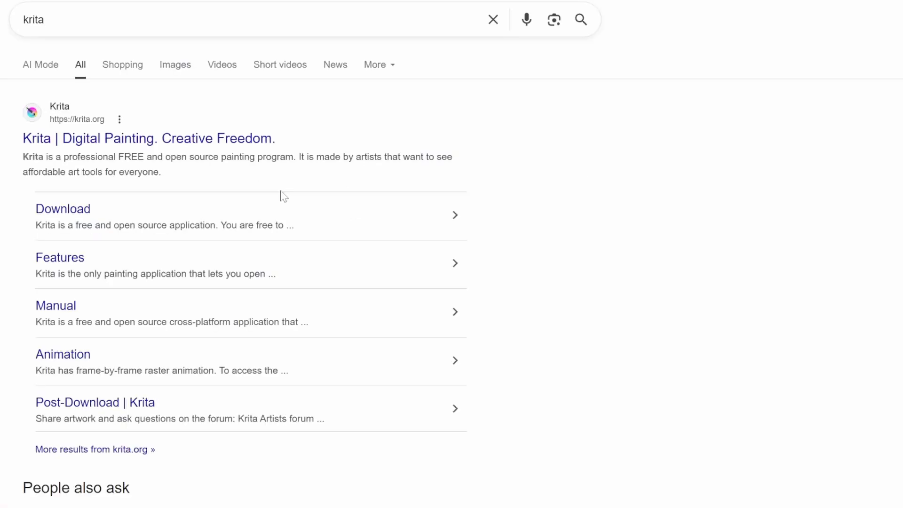
click(185, 141)
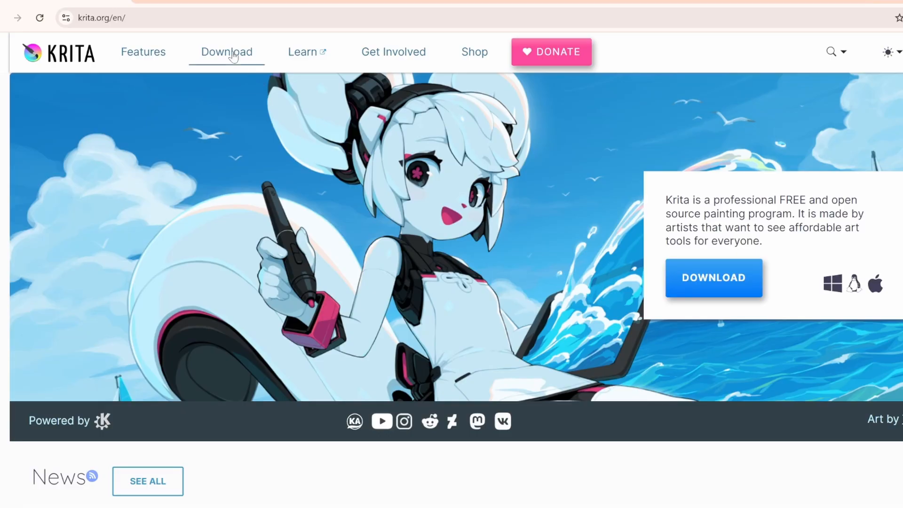
click(234, 55)
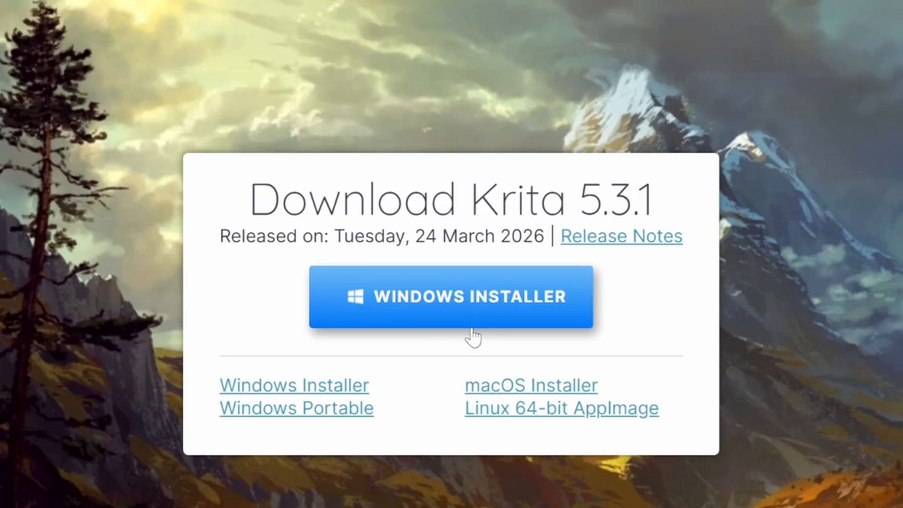
click(472, 330)
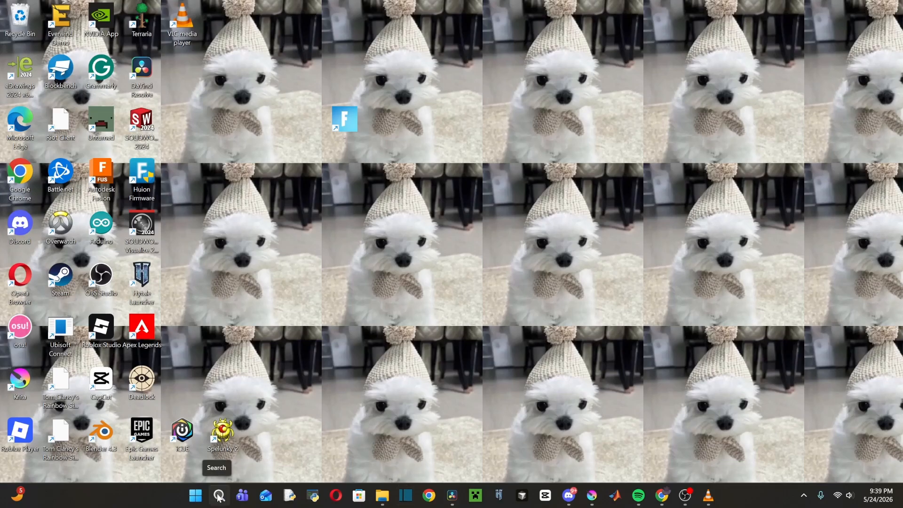
- Launch Shotcut and create a new project named Lamborghini
click(405, 496)
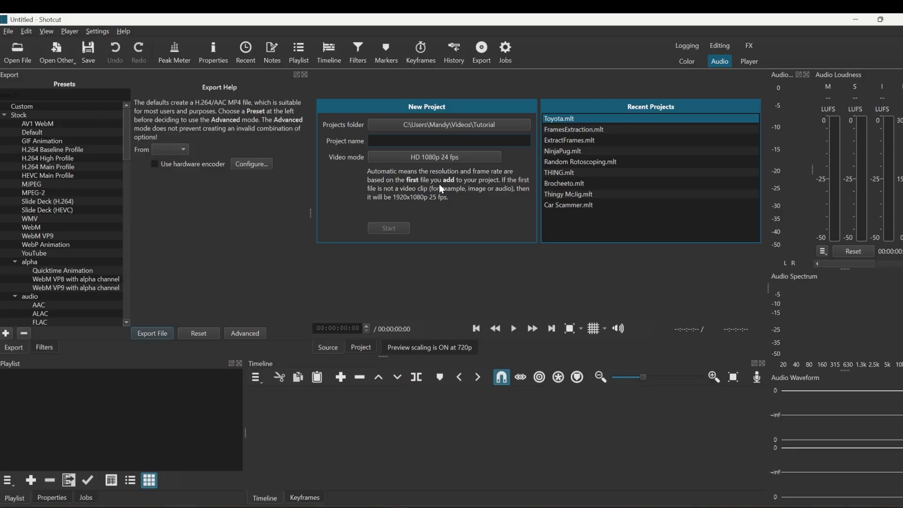
text(Lamborghini)
click(391, 226)
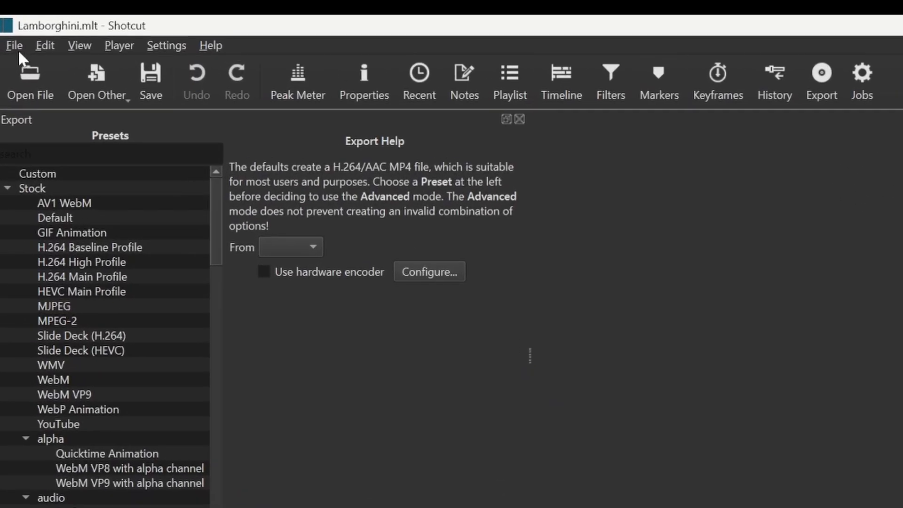
- Open the IMG_9287 video from the Downloads folder in the project
click(15, 45)
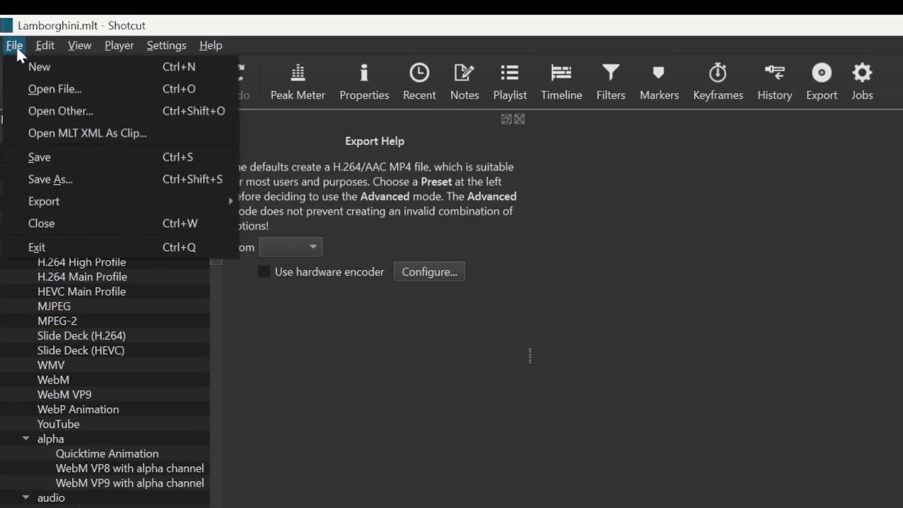
click(33, 89)
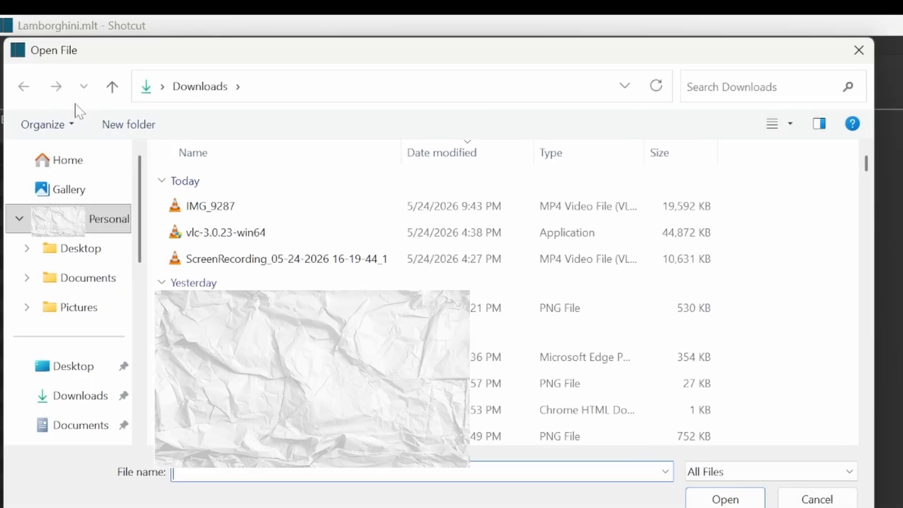
click(60, 400)
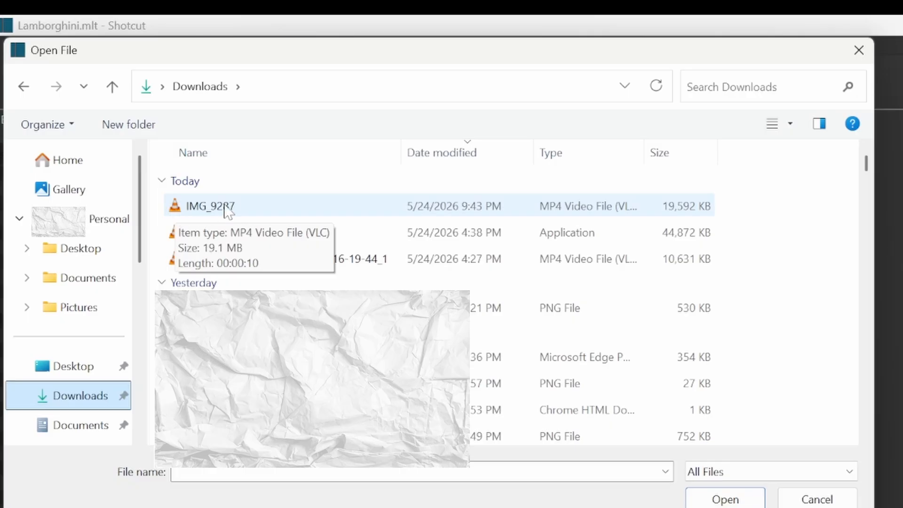
click(270, 207)
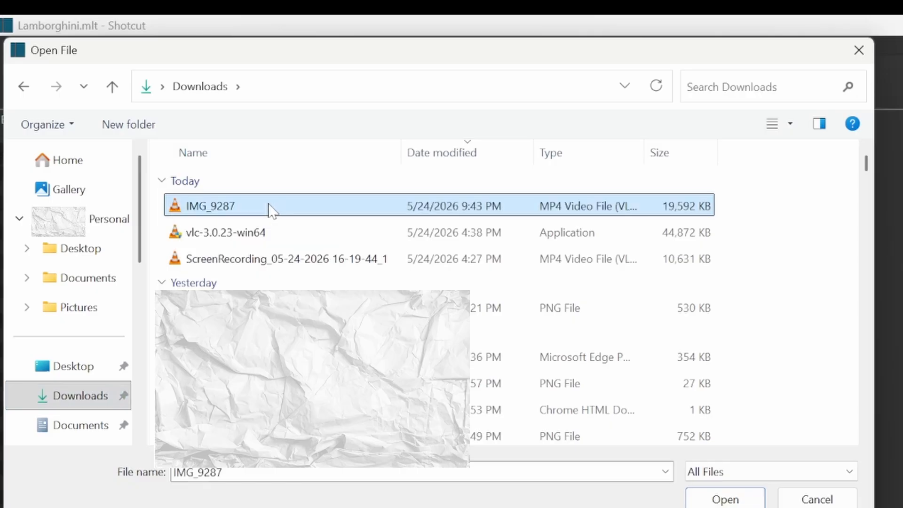
click(736, 501)
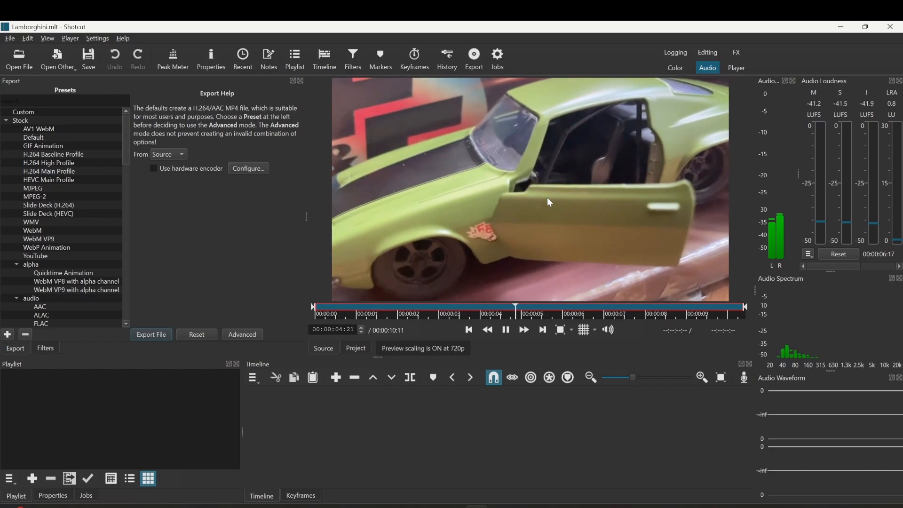
- Place the opened IMG_9287 clip at the start of the timeline and play it
drag(546, 197, 275, 411)
click(295, 414)
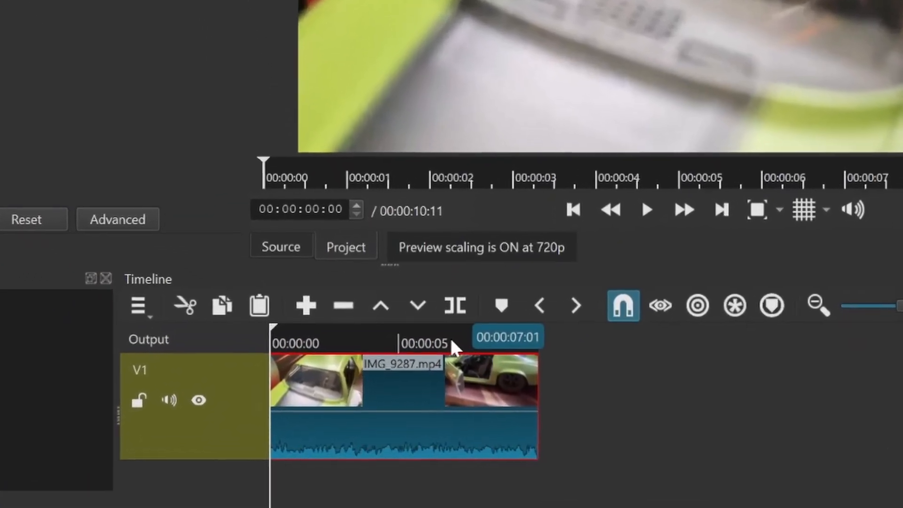
key(space)
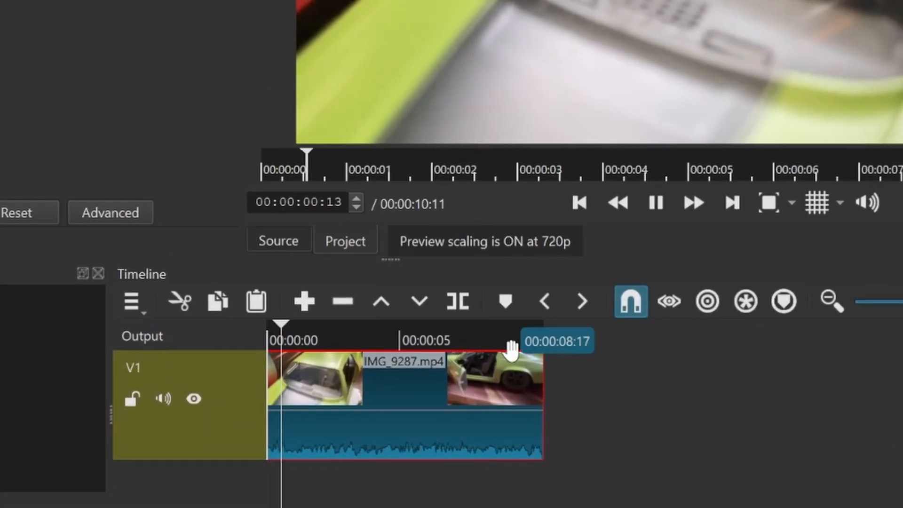
- Trim the end of the IMG_9287 clip to about 00:00:09:10 and trim a short piece off its beginning
drag(527, 344, 515, 379)
click(500, 344)
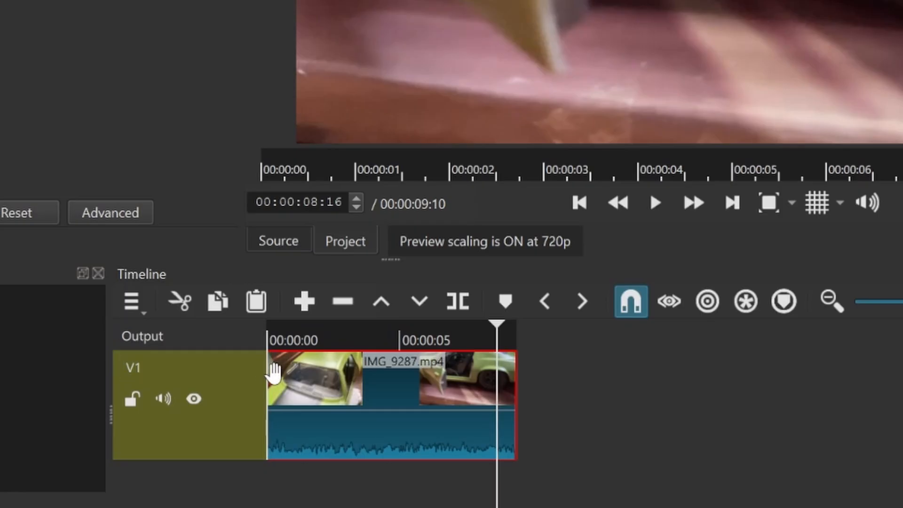
drag(477, 384, 407, 395)
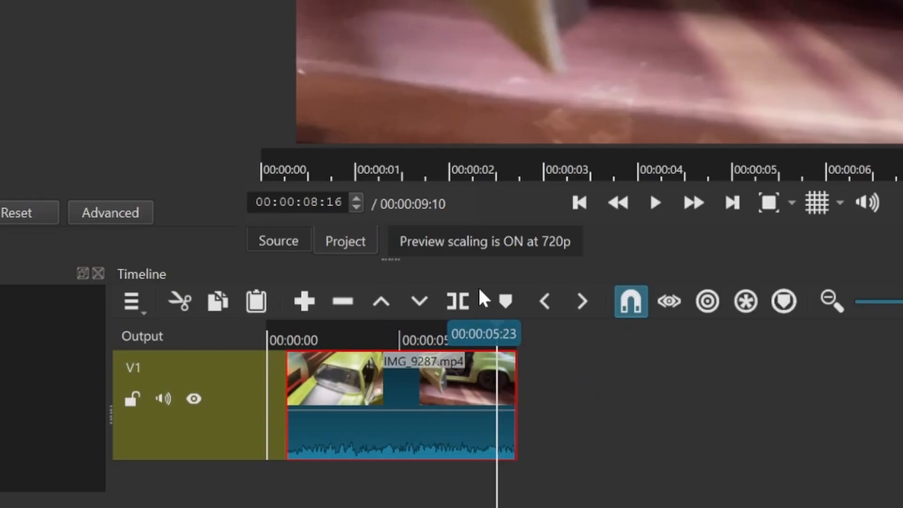
- Split the clip on track V1 at 00:00:04:11 and again at 00:00:06:01
click(384, 332)
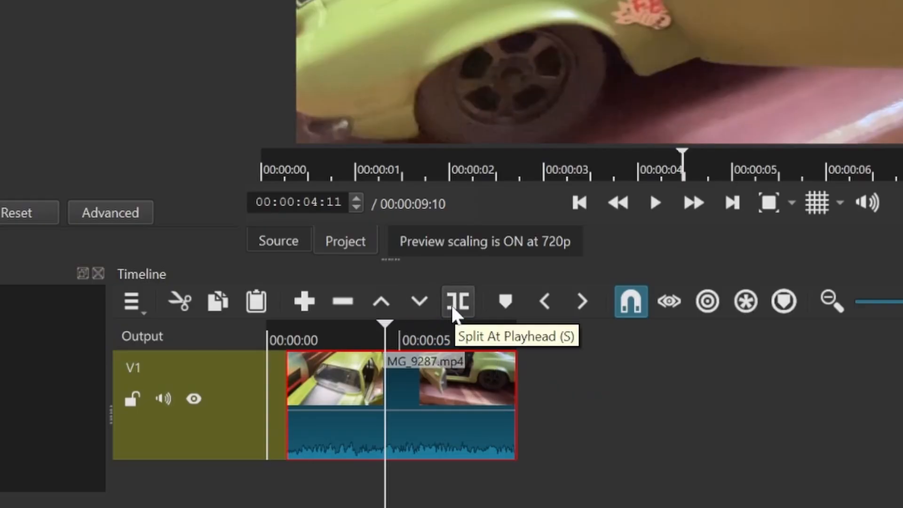
click(454, 311)
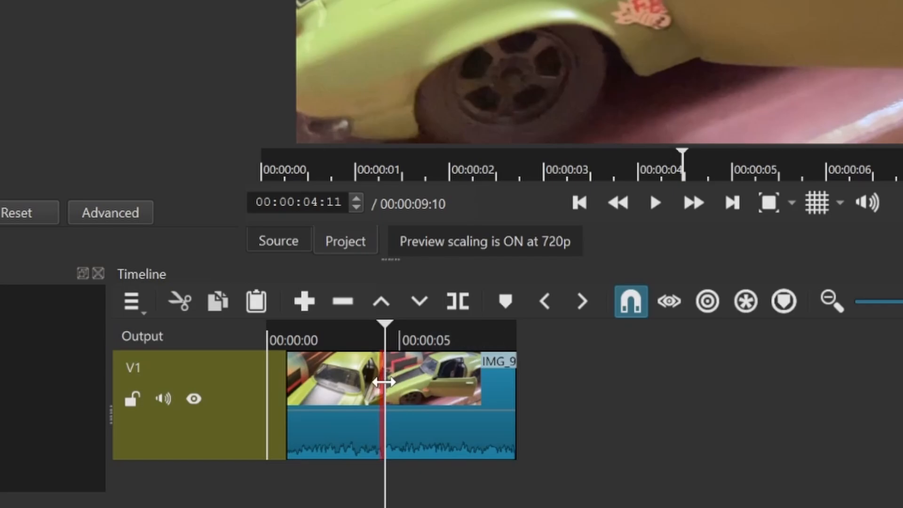
key(space)
key(space)
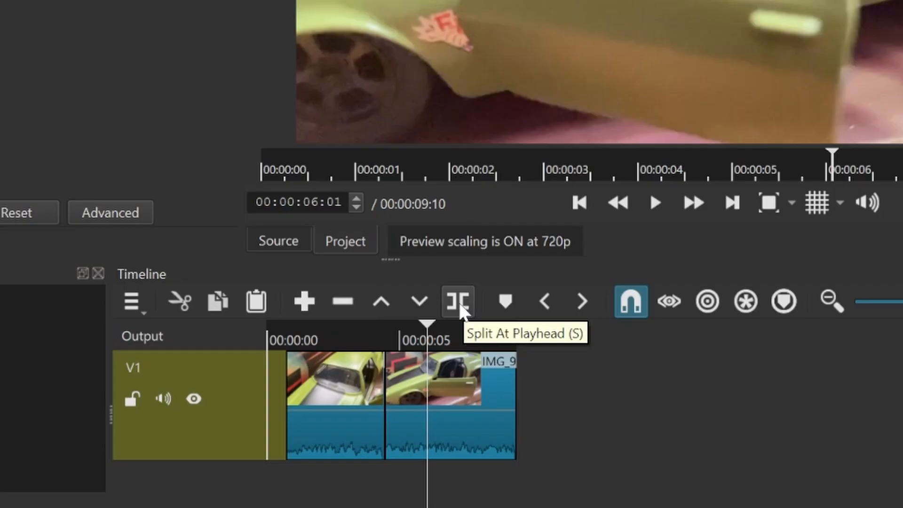
click(459, 304)
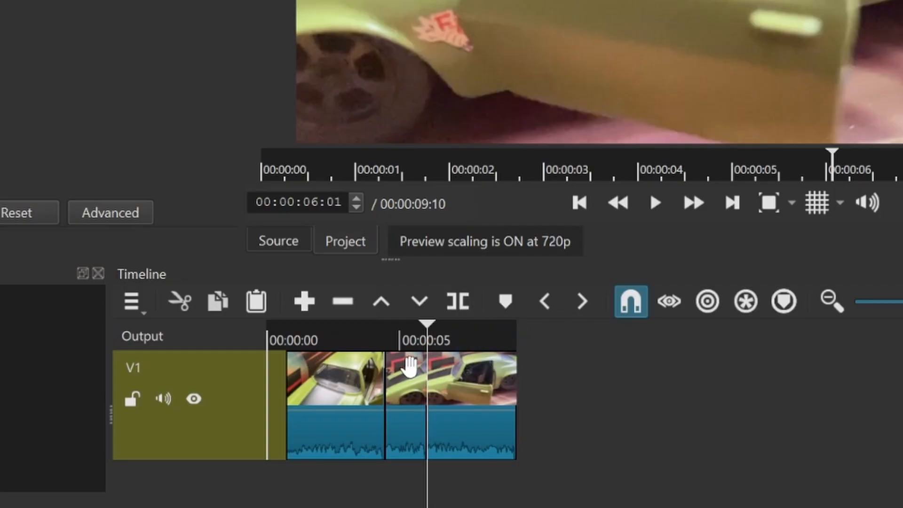
- Lift the middle segment between the two splits off track V1
click(408, 365)
click(408, 340)
click(394, 337)
key(space)
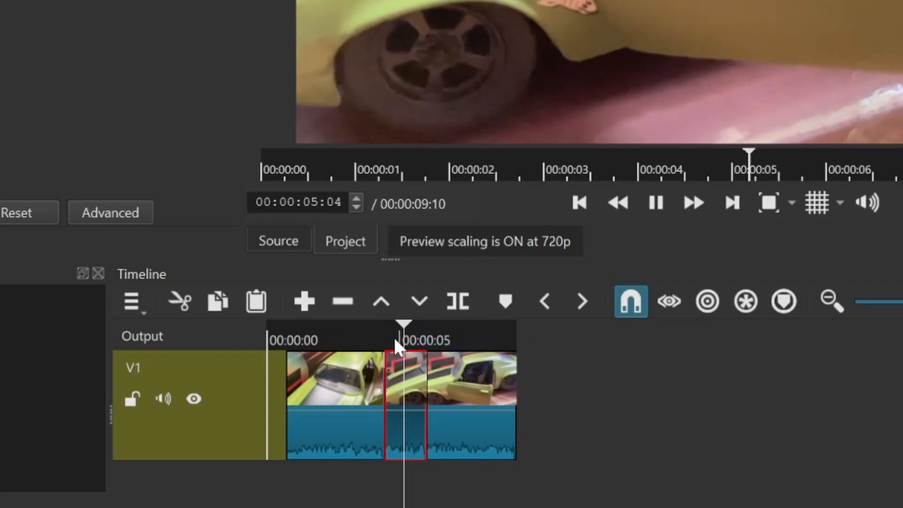
key(space)
key(z)
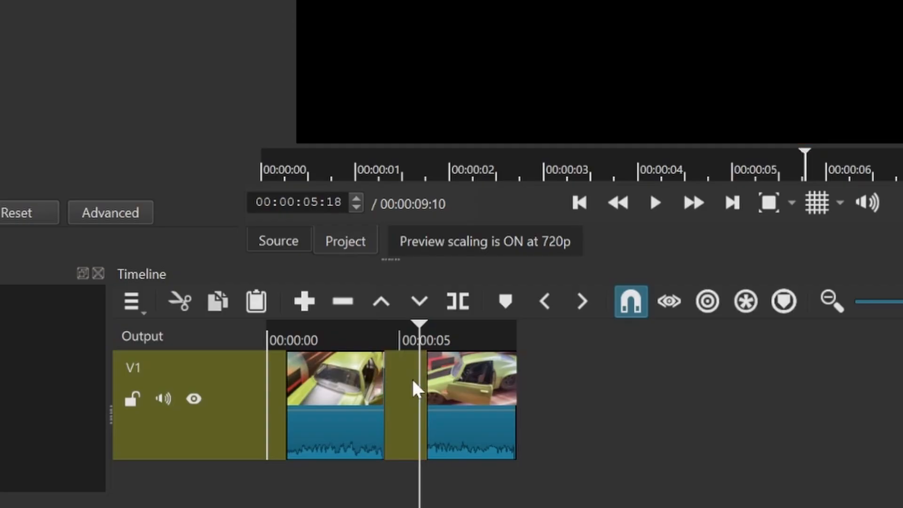
- Close the gaps on V1 by moving the first segment to the timeline start and the last segment directly behind it
drag(439, 369, 389, 382)
click(366, 341)
drag(324, 377, 286, 389)
drag(413, 393, 377, 383)
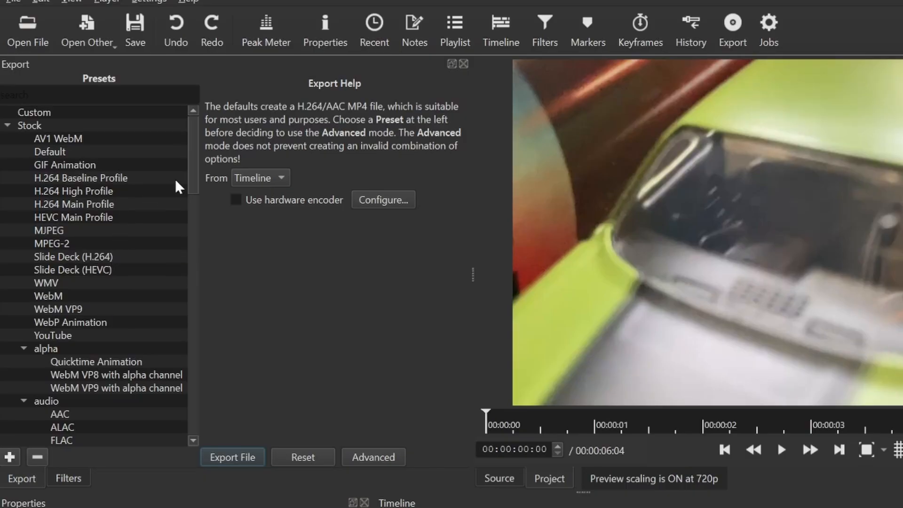
- Choose the PNG stills export preset and set its advanced frame rate to 17 frames/sec
drag(193, 169, 197, 391)
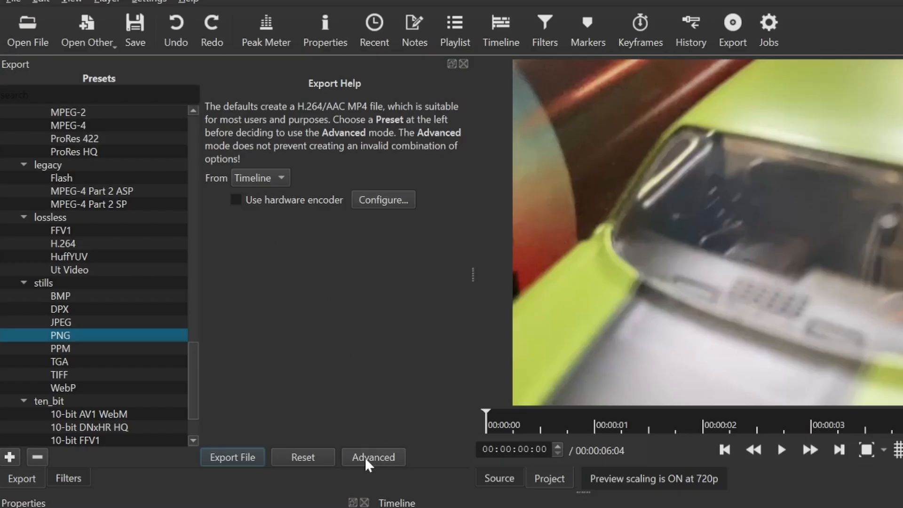
click(377, 458)
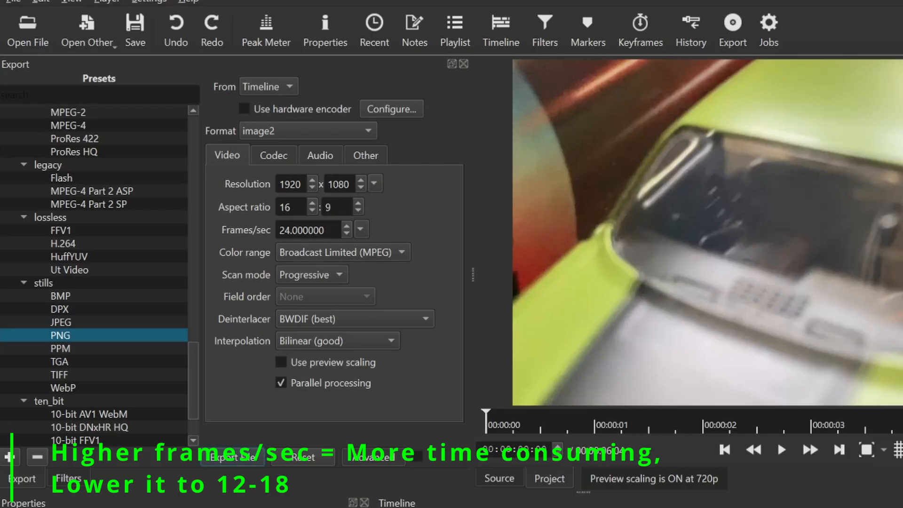
drag(329, 230, 278, 231)
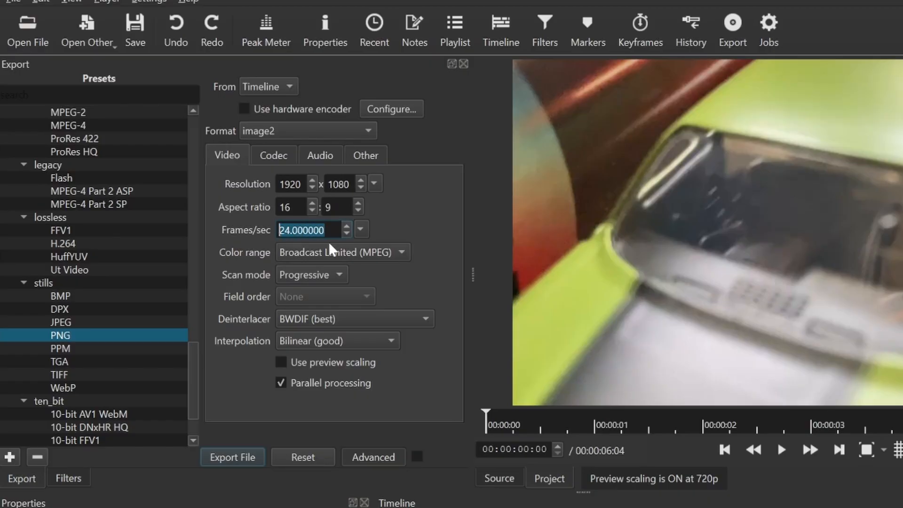
text(17)
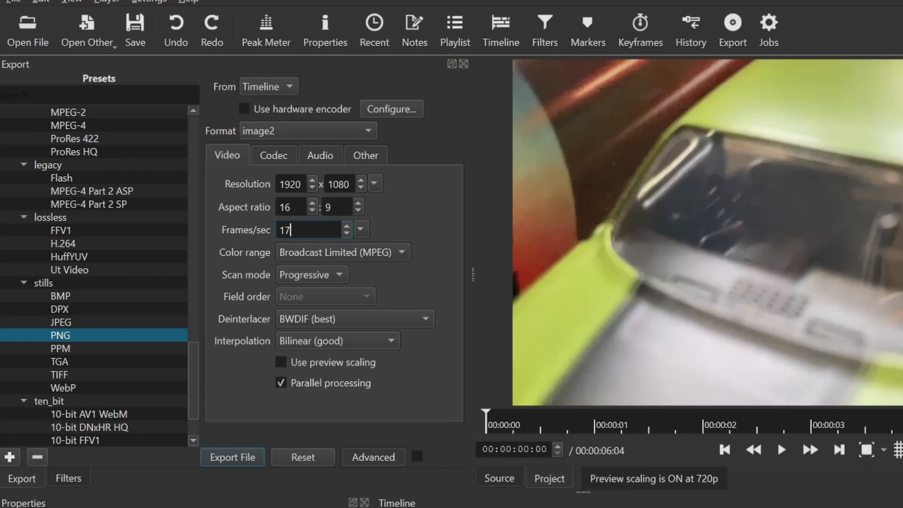
key(Return)
click(392, 222)
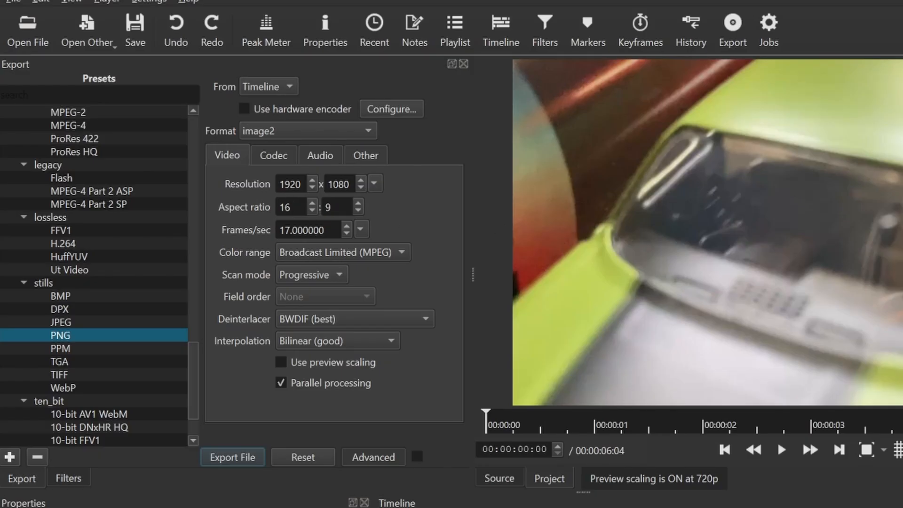
- Try 9 as the first value of the export aspect ratio and restore the ratio to 16:9
drag(295, 207, 279, 207)
text(9)
key(Tab)
click(284, 207)
key(BackSpace)
text(16)
key(Tab)
text(9)
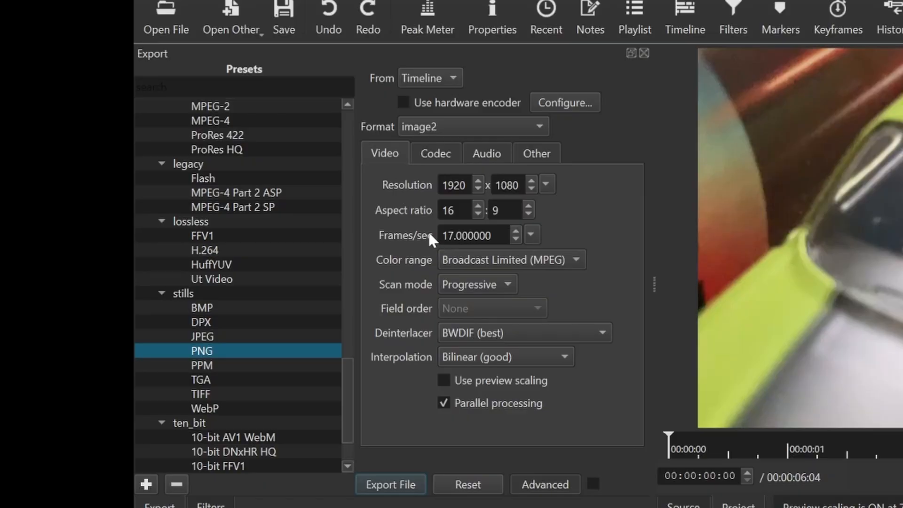
- Export the timeline as the PNG sequence Lamborghini into a new folder named Framessssssssss inside Documents
click(391, 485)
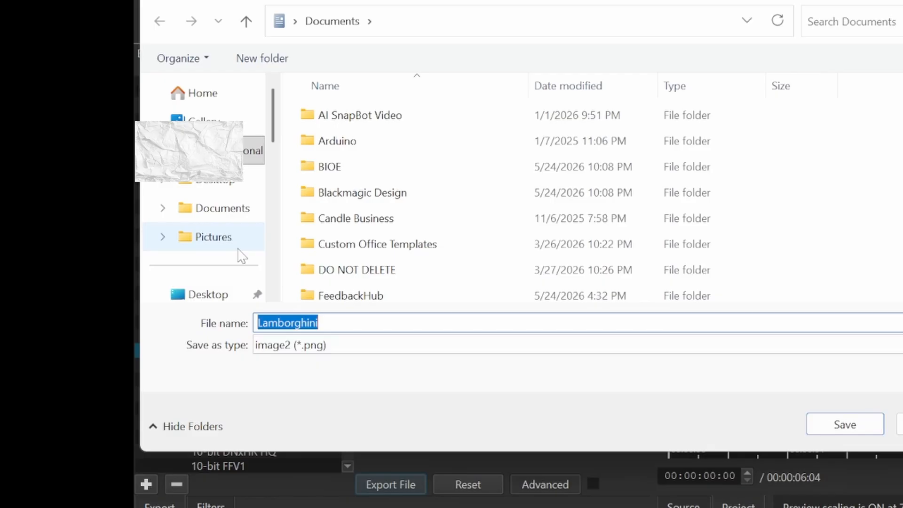
scroll(240, 252, down, 2)
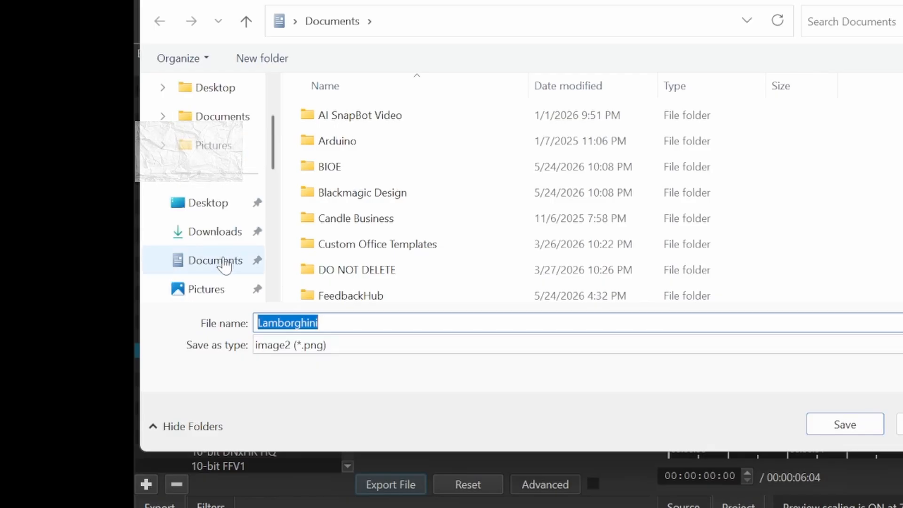
click(225, 262)
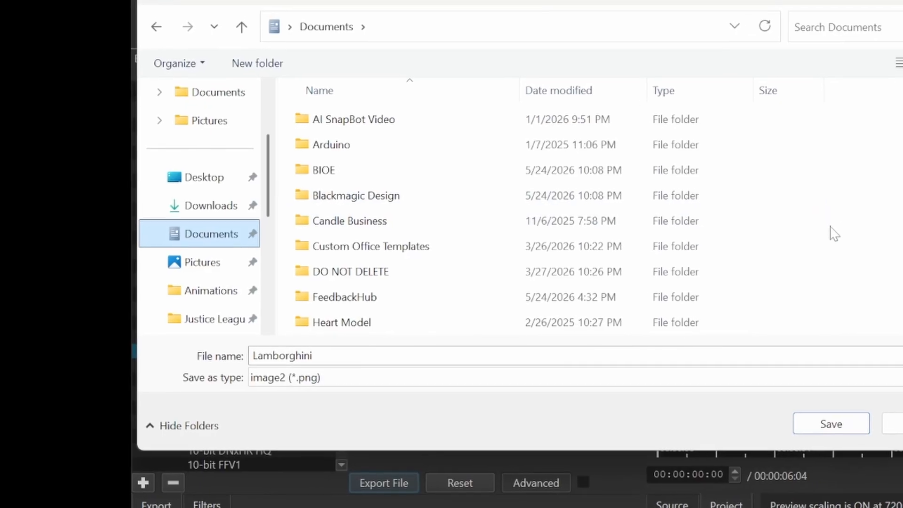
right_click(771, 237)
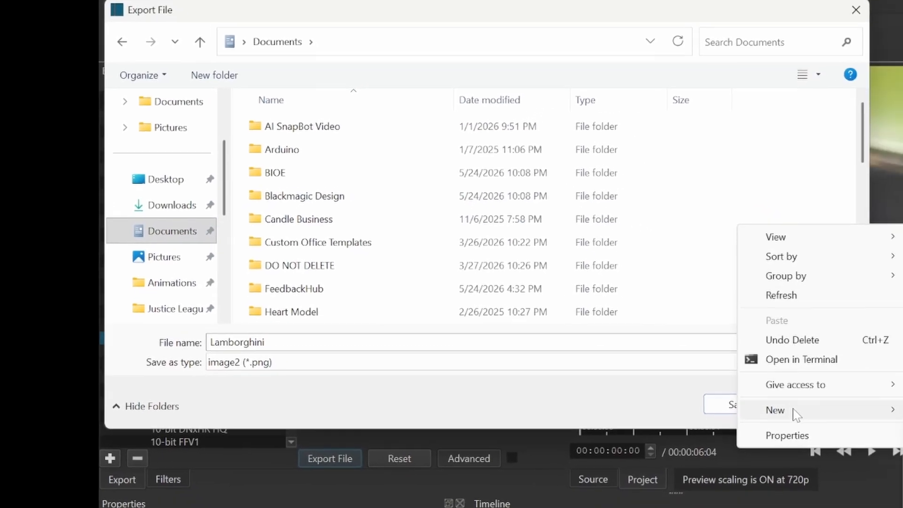
mouse_move(819, 426)
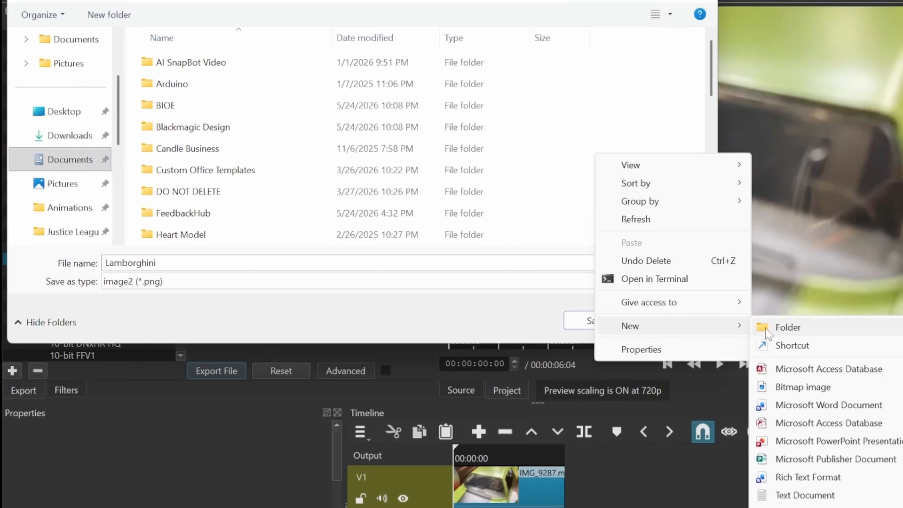
click(767, 334)
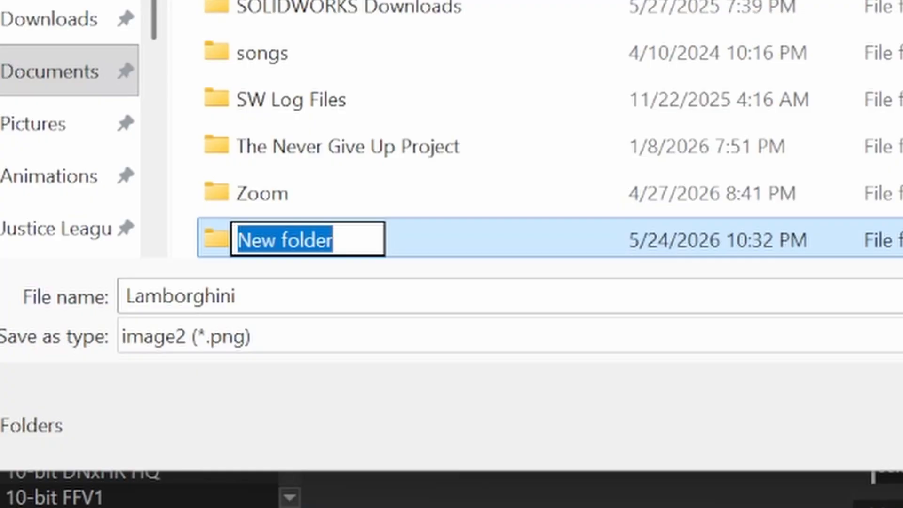
text(Framesss)
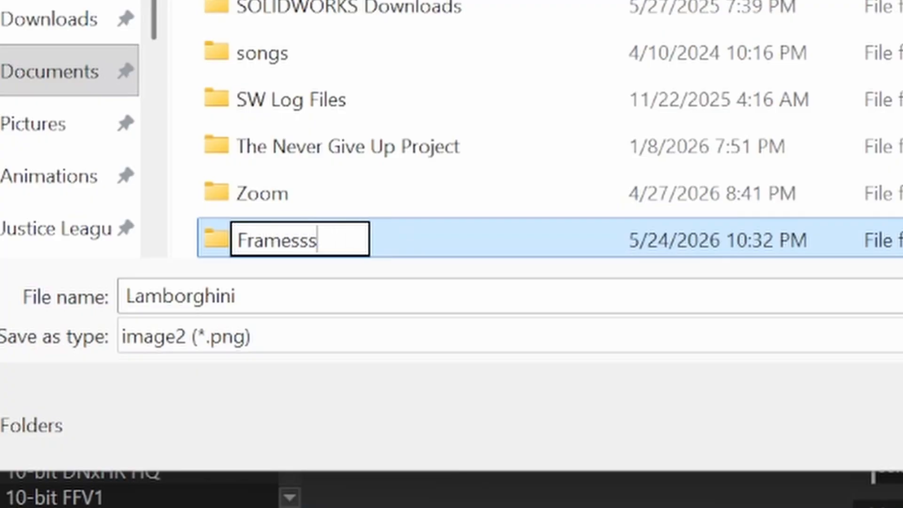
text(sssssss)
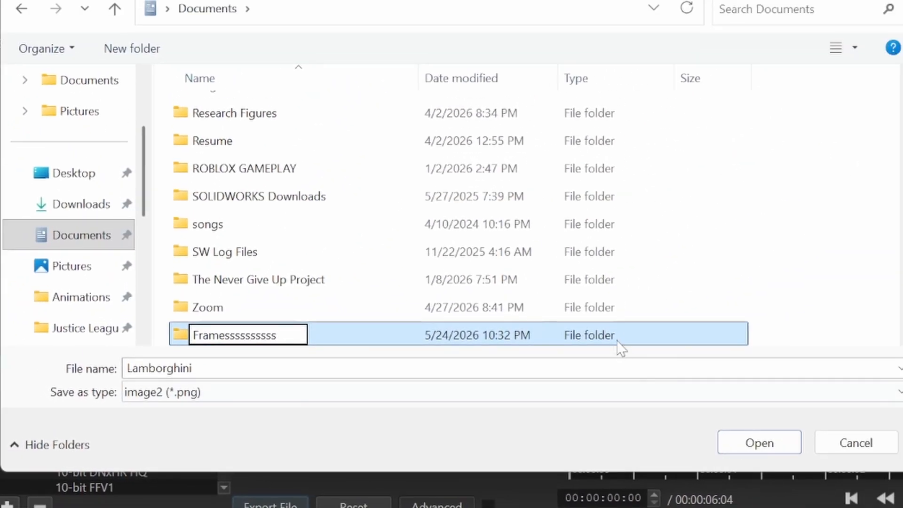
double_click(594, 332)
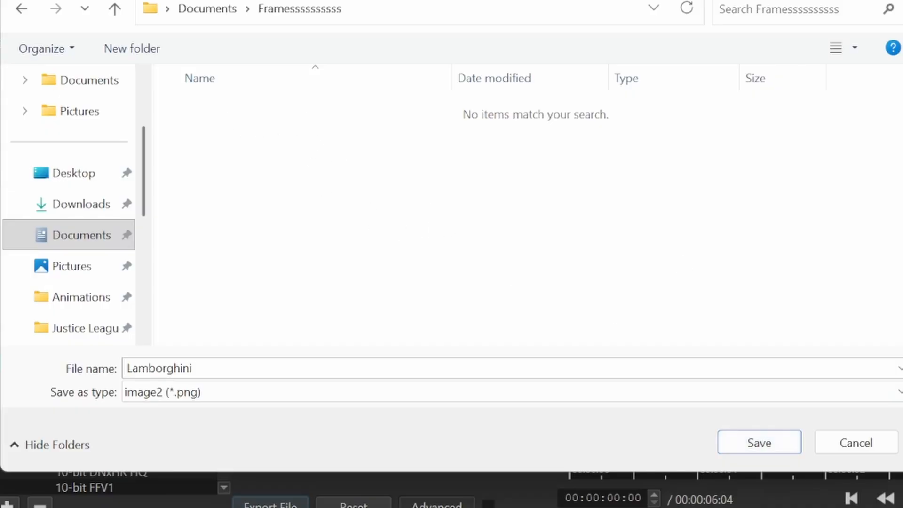
click(756, 443)
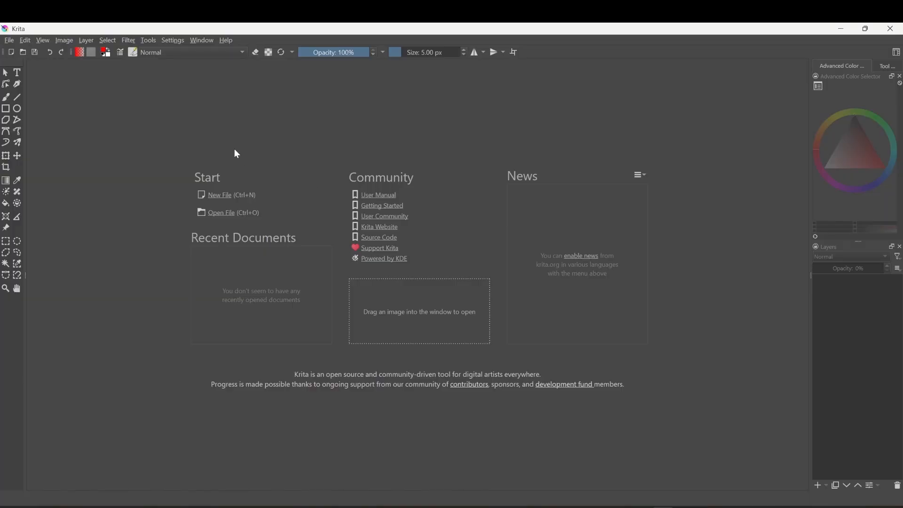
- Switch to Krita and create a new 1920 x 1080 px document in RGB/Alpha at 300 pixels/inch
click(221, 195)
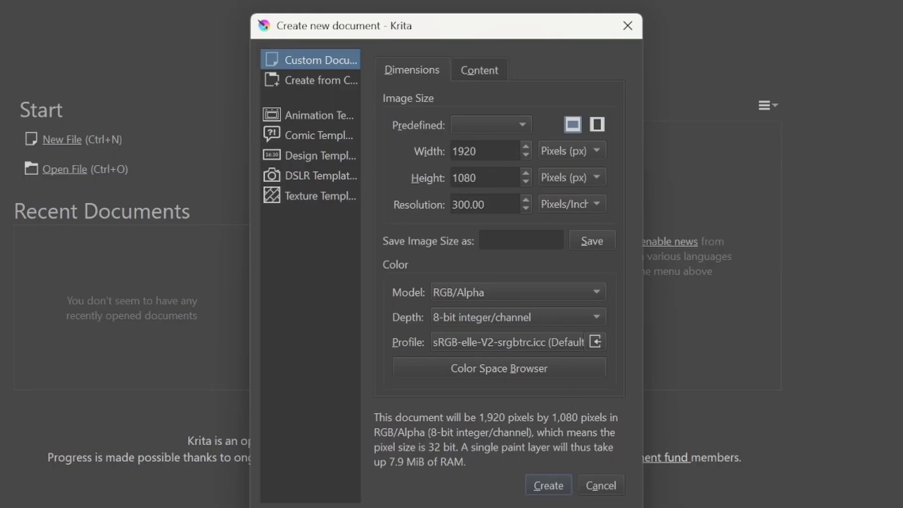
click(552, 479)
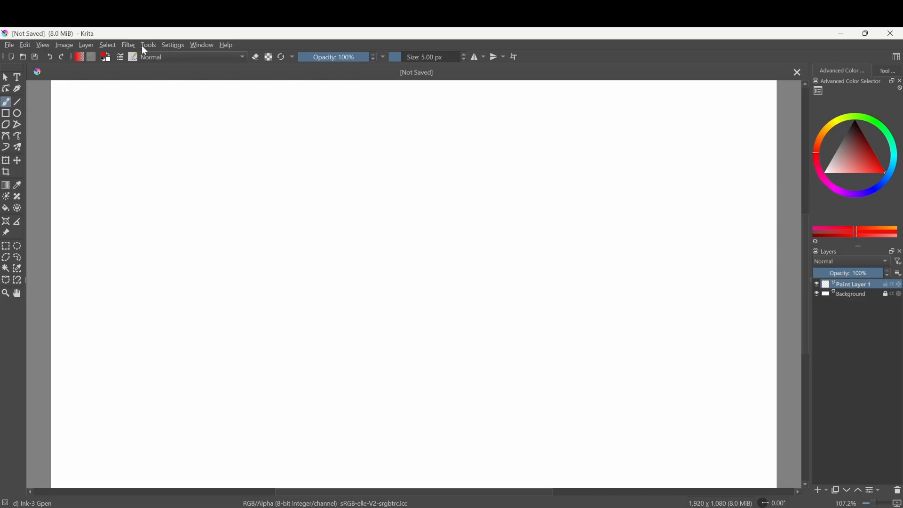
- Show the Animation Timeline and Onion Skins dockers, and widen the timeline by narrowing the onion skin area beside it
click(167, 46)
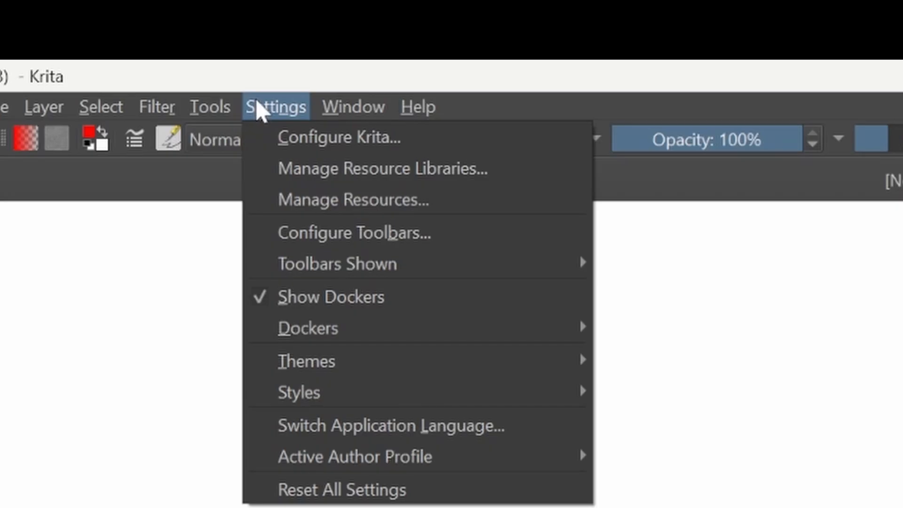
mouse_move(306, 326)
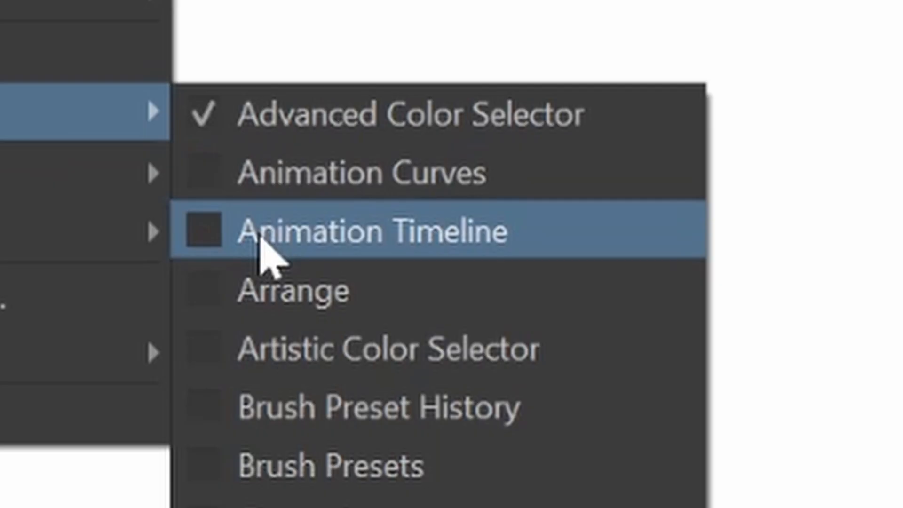
click(277, 237)
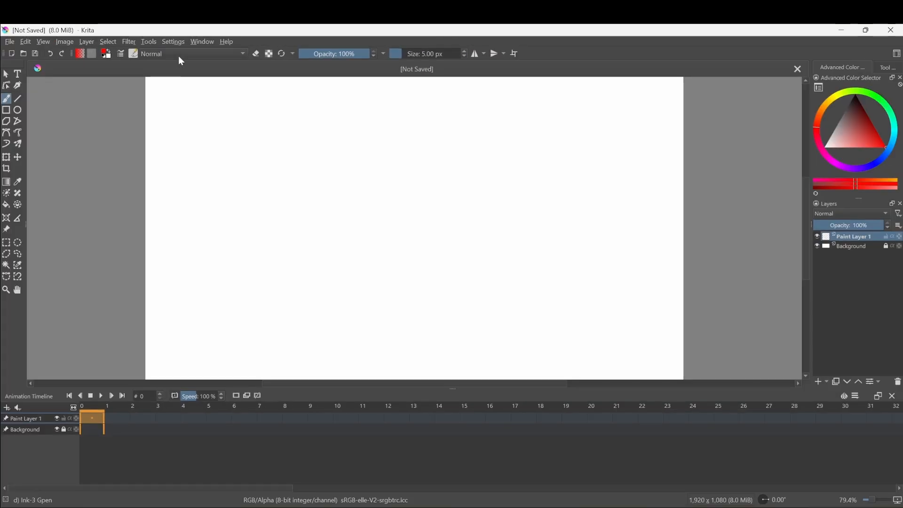
click(178, 41)
mouse_move(254, 125)
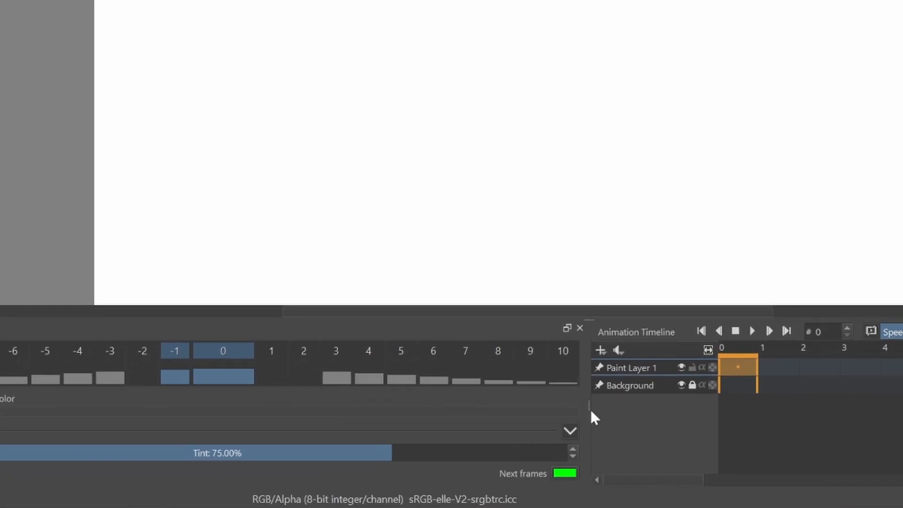
drag(589, 408, 140, 388)
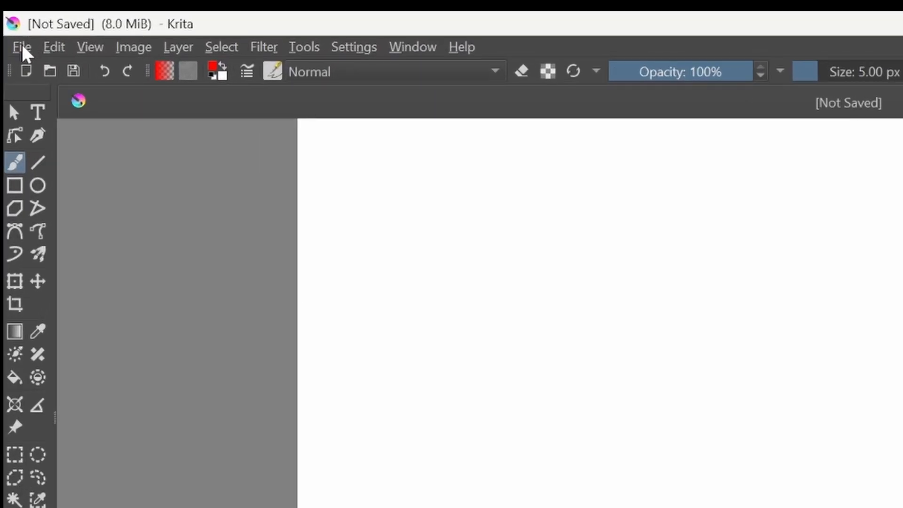
- Start importing animation frames and browse for images in the Framessssssssss folder inside Documents
click(22, 48)
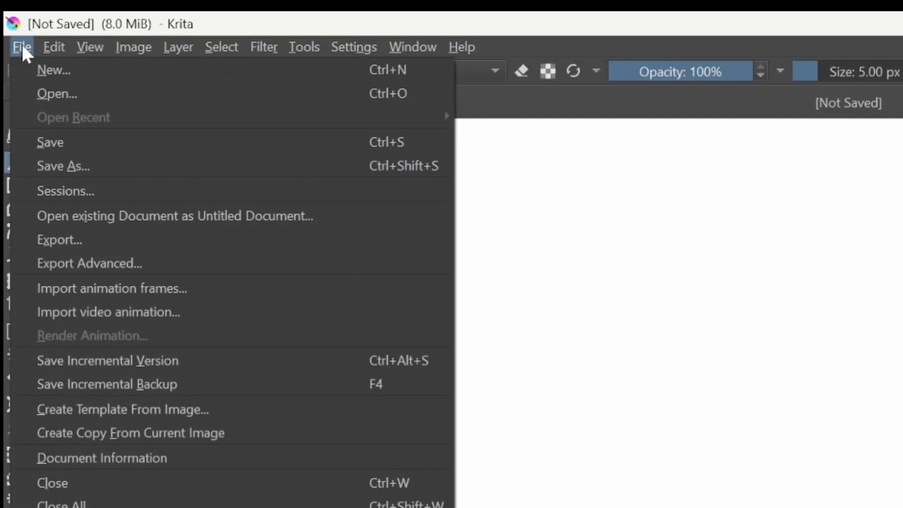
click(60, 287)
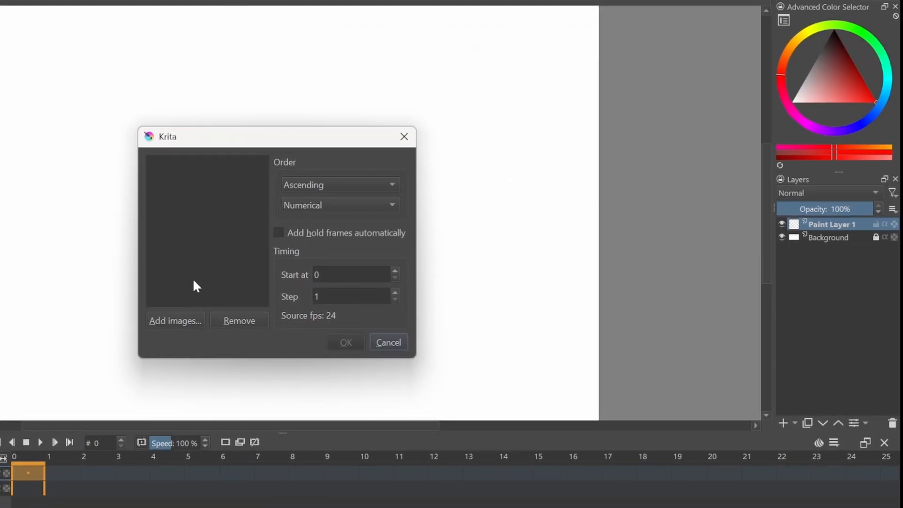
click(186, 323)
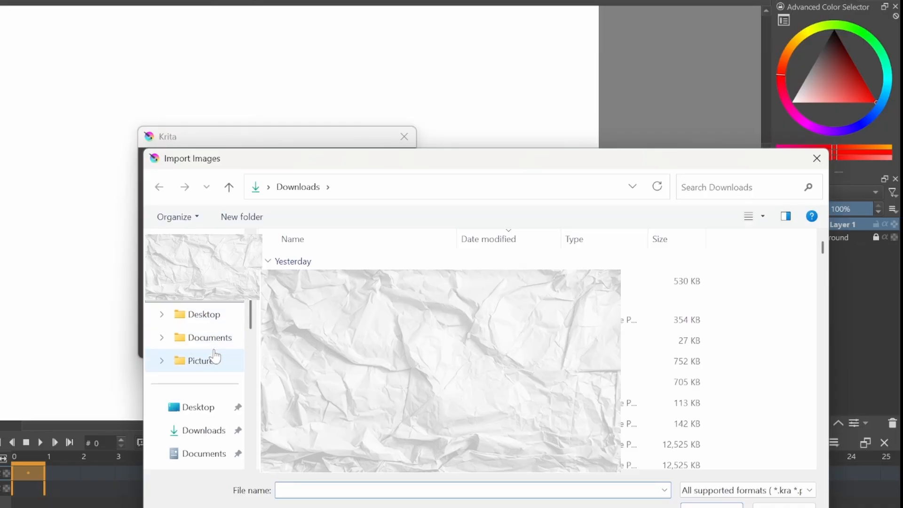
scroll(214, 358, down, 1)
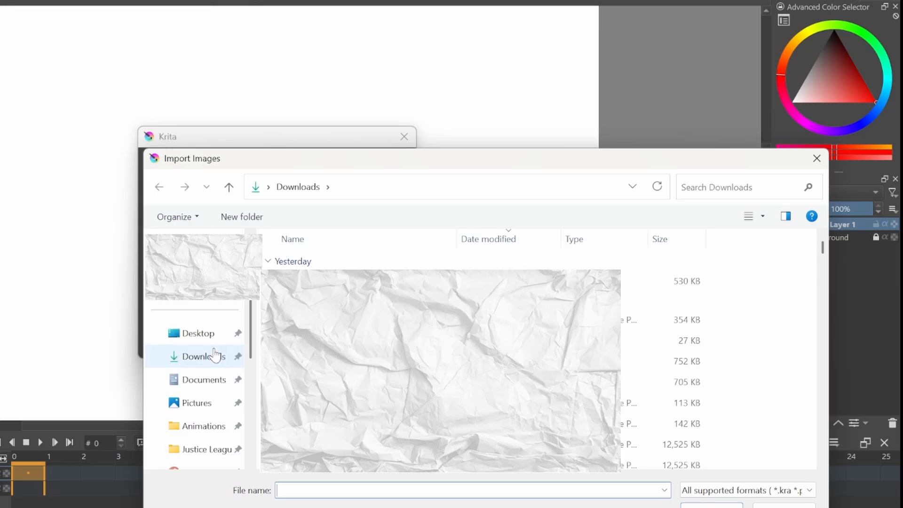
click(212, 385)
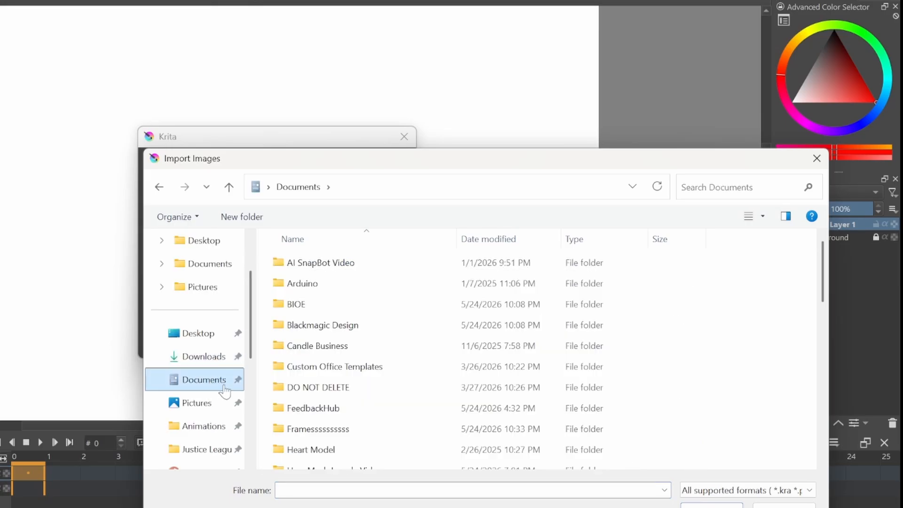
double_click(302, 430)
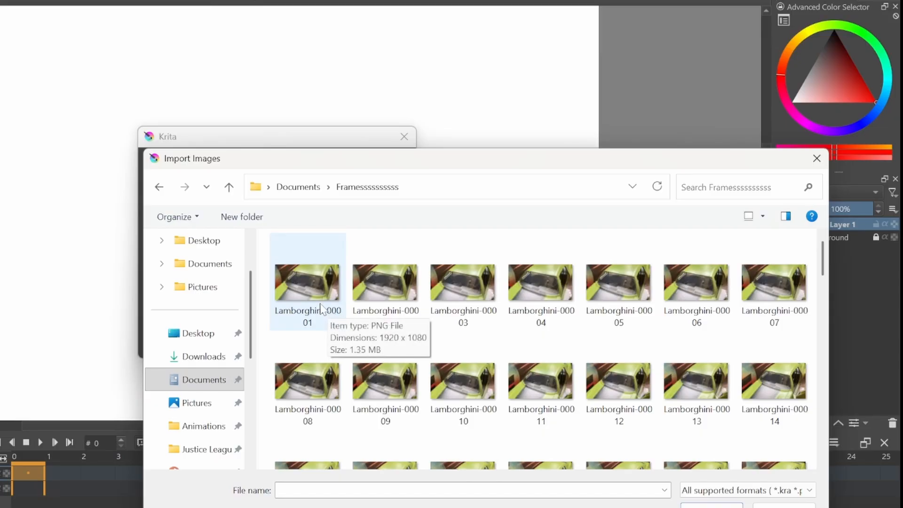
- Select all images from Lamborghini-00001 to Lamborghini-00105 and import them as frames in ascending numerical order, starting at 0 with step 1
click(315, 279)
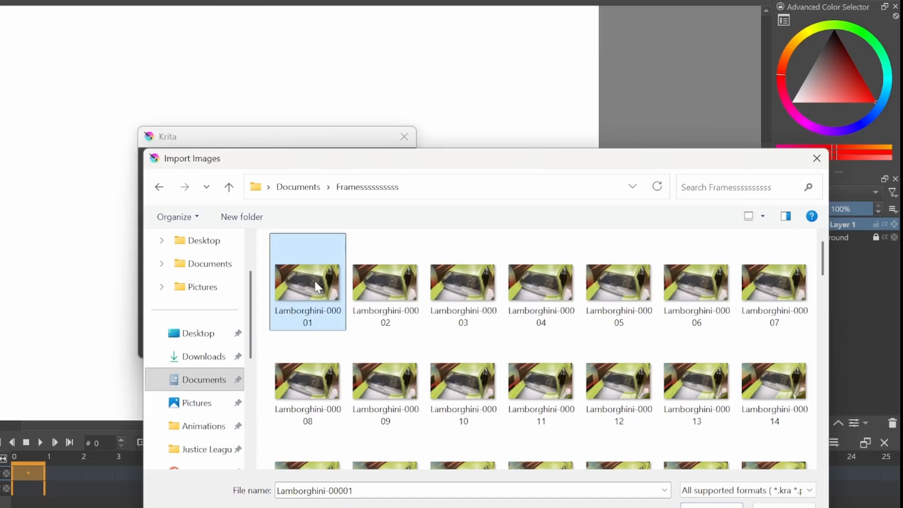
scroll(635, 310, down, 15)
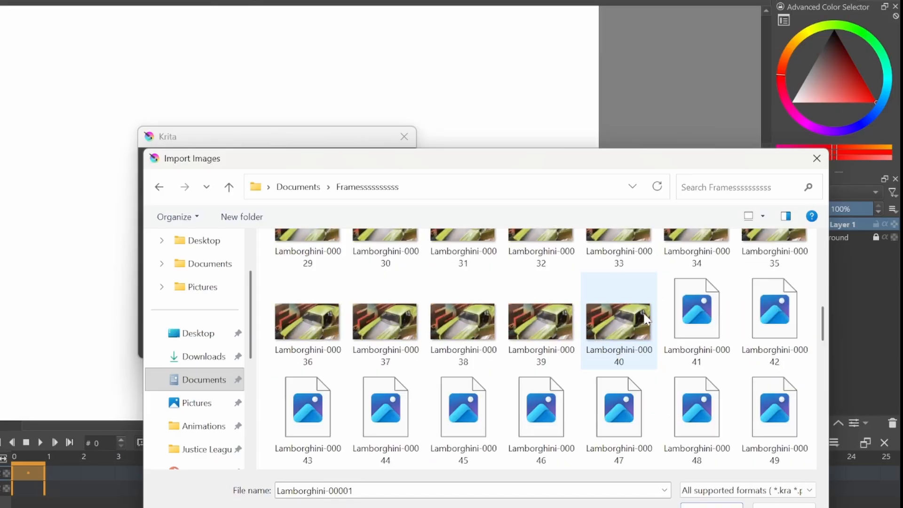
scroll(657, 317, down, 5)
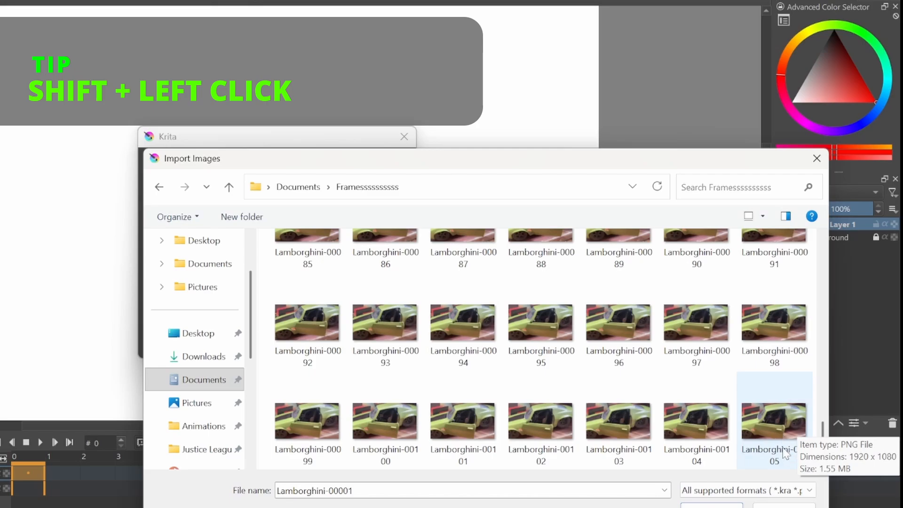
shift+click(777, 444)
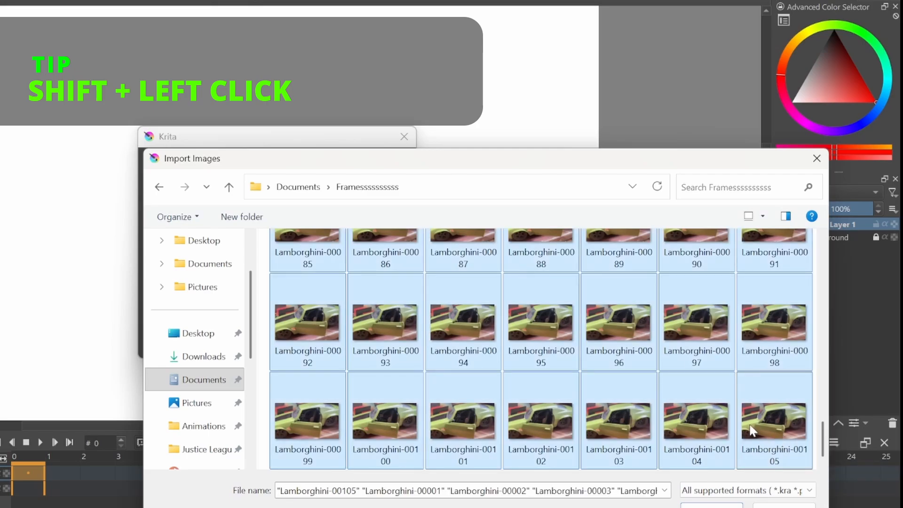
scroll(526, 400, up, 15)
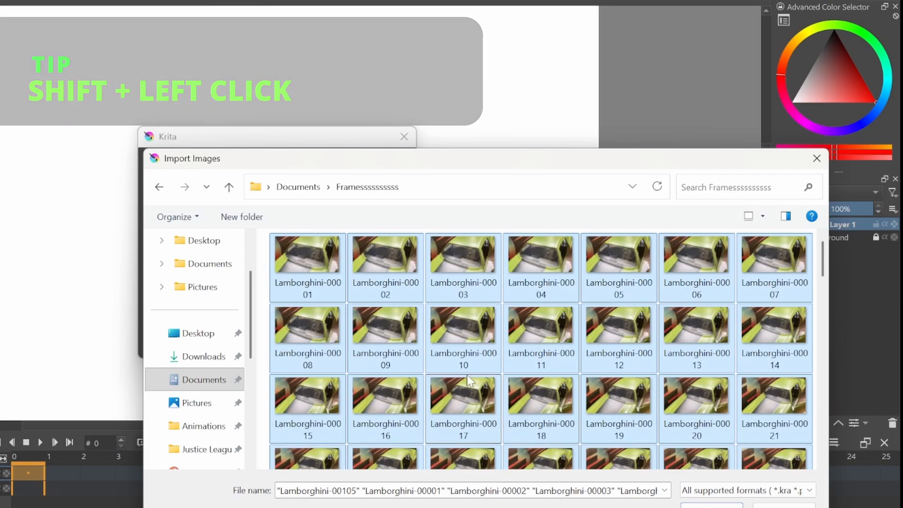
scroll(468, 381, down, 15)
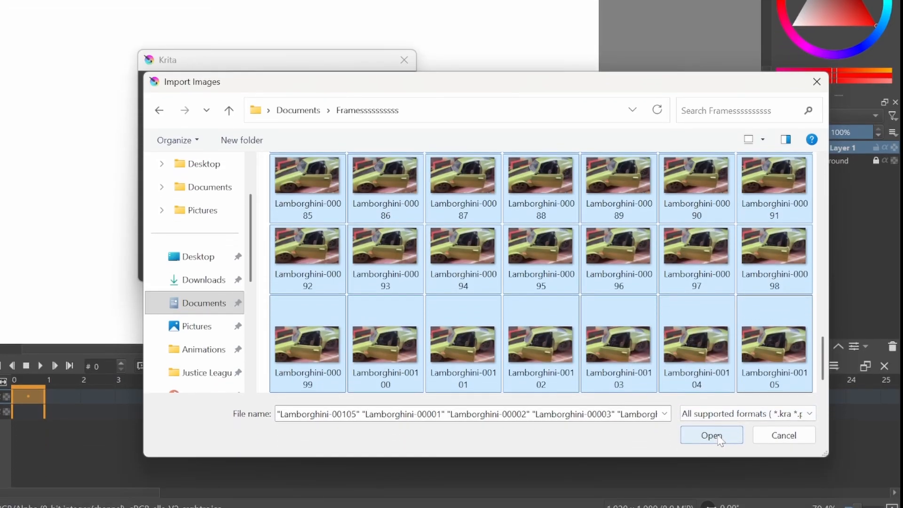
click(718, 438)
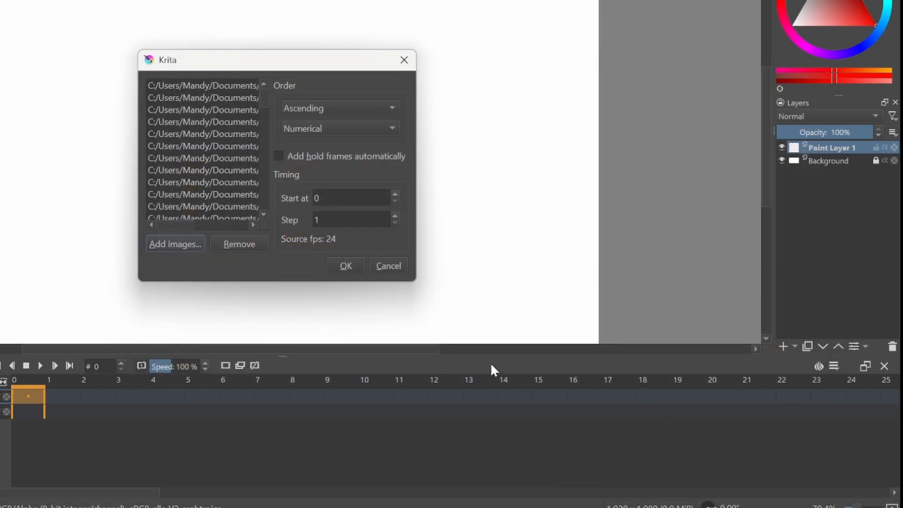
click(343, 264)
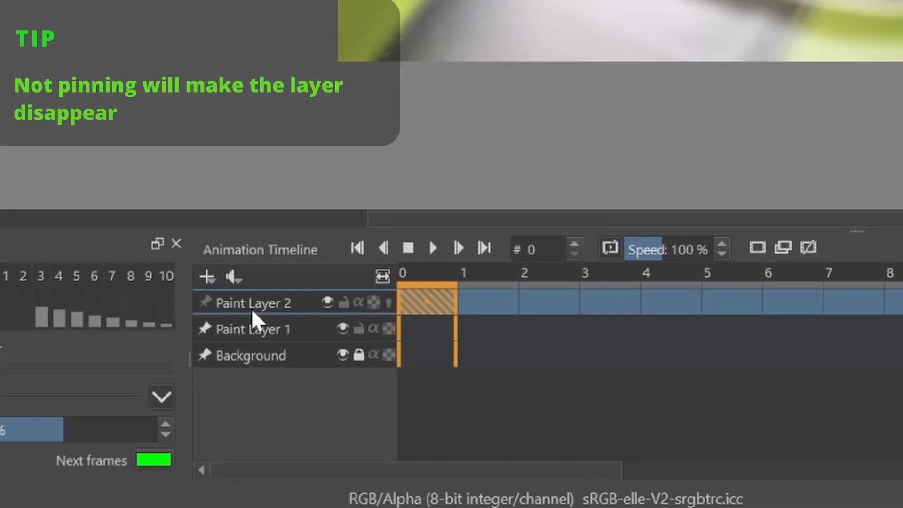
- Pin Paint Layer 2 with the imported frames to the animation timeline and lock it
click(205, 303)
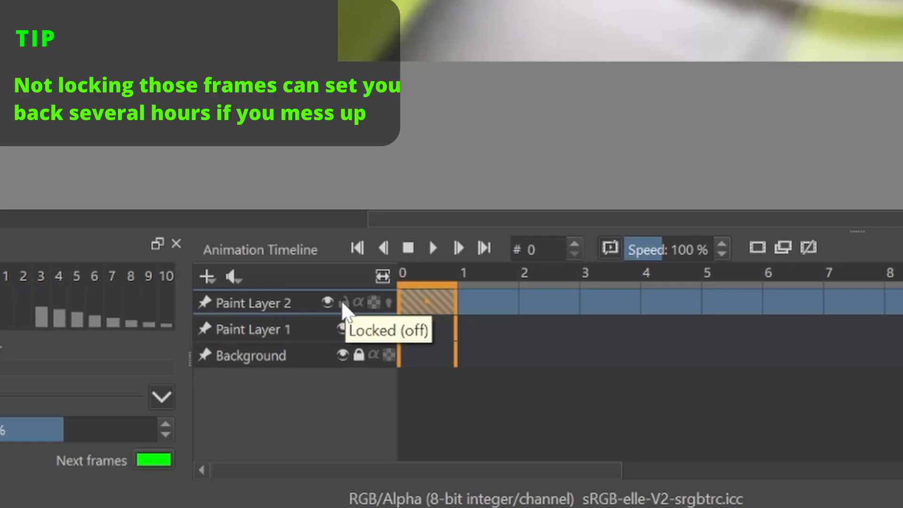
click(343, 304)
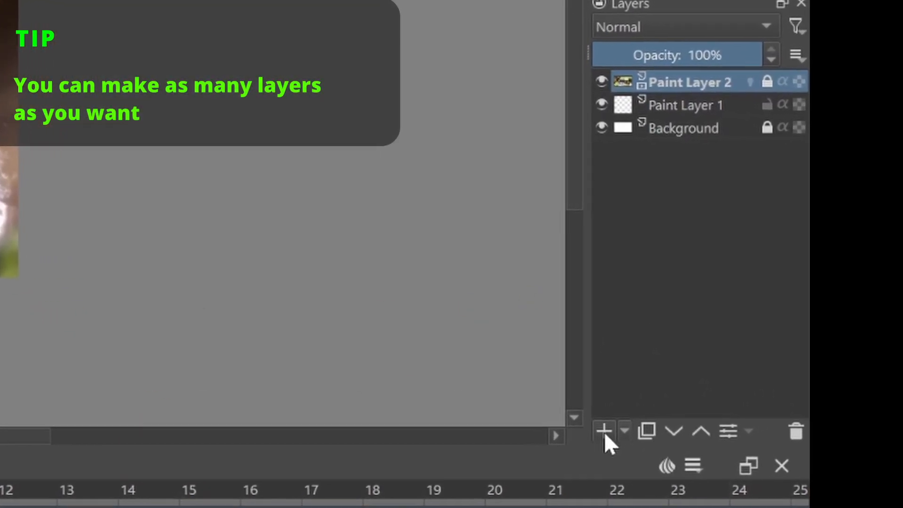
- Add a new paint layer above Paint Layer 2 and create a blank frame on it at frame 0
click(593, 436)
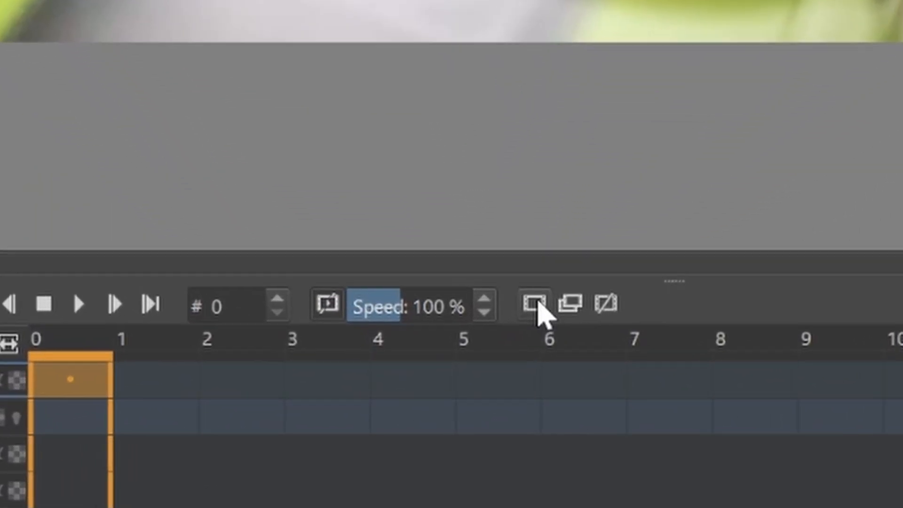
click(537, 305)
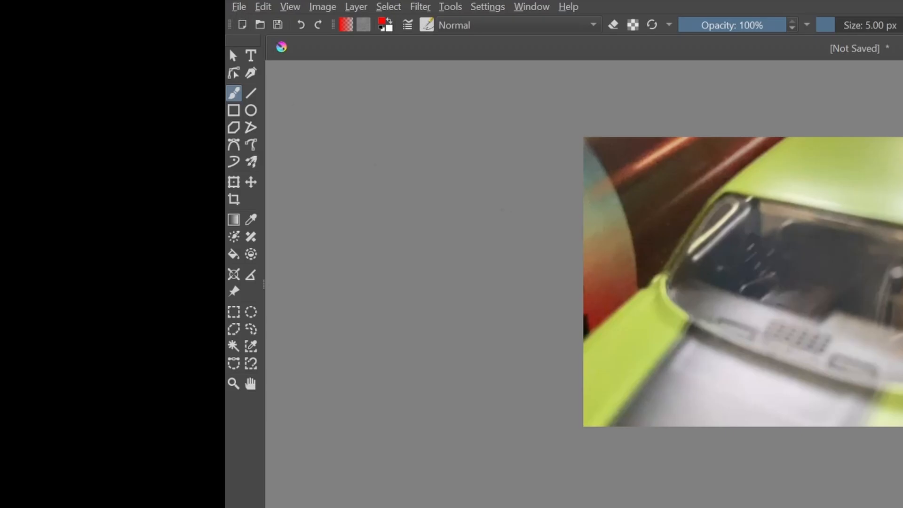
- Choose the Line tool with black as the foreground color and a brush size of 7 px
click(252, 95)
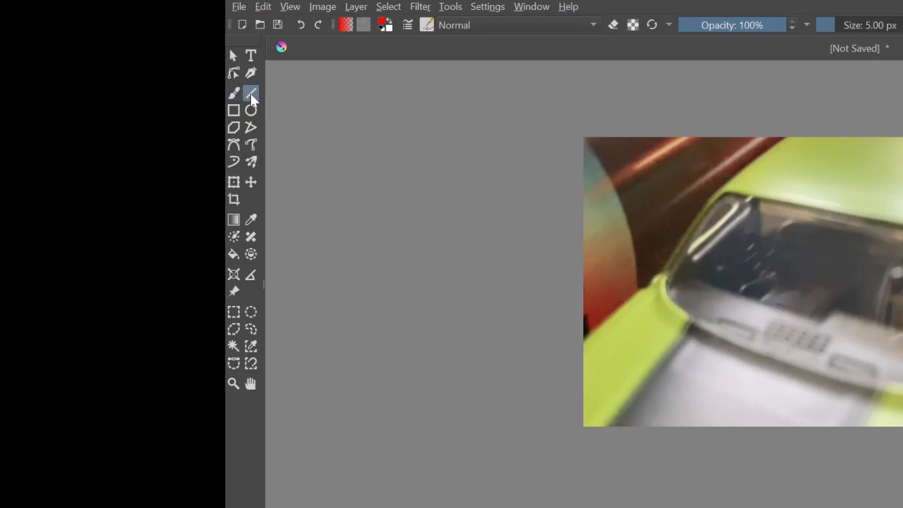
key(d)
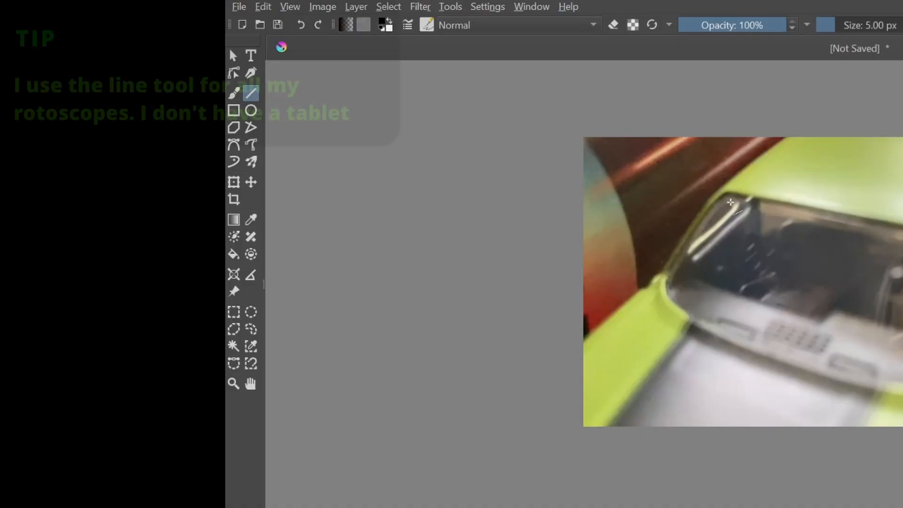
scroll(273, 220, up, 2)
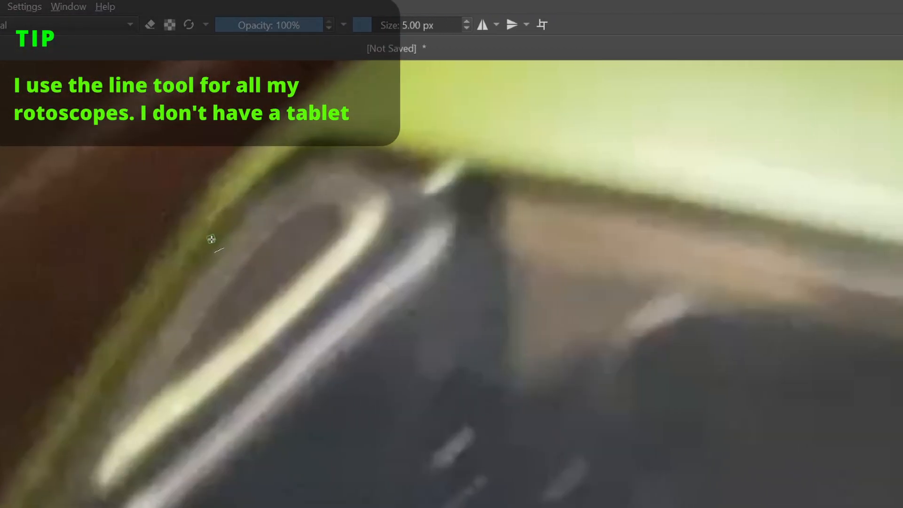
click(468, 21)
click(468, 21)
- Trace the windshield's upper-left corner with connected black lines, from the side pillar round to the start of the roof edge
scroll(213, 242, up, 2)
drag(212, 241, 111, 412)
drag(151, 350, 177, 319)
mouse_move(208, 286)
mouse_down()
mouse_move(276, 234)
mouse_move(333, 218)
mouse_move(400, 219)
mouse_move(664, 270)
mouse_move(486, 212)
mouse_up()
scroll(663, 270, down, 3)
scroll(485, 215, up, 2)
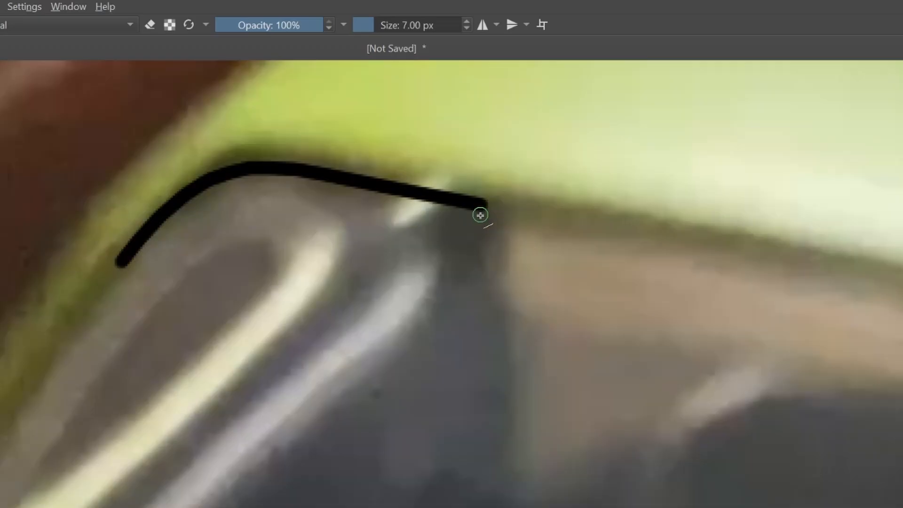
scroll(480, 219, down, 4)
scroll(489, 229, down, 2)
drag(519, 236, 427, 178)
drag(600, 291, 580, 349)
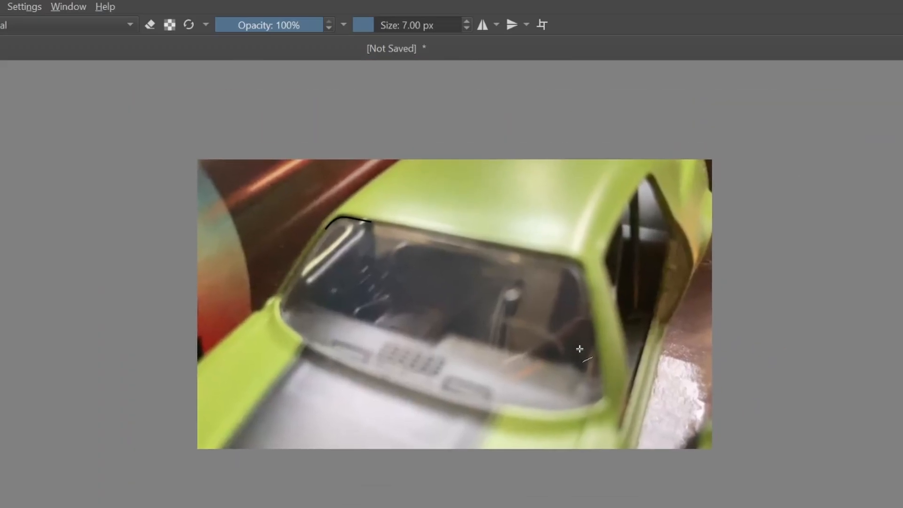